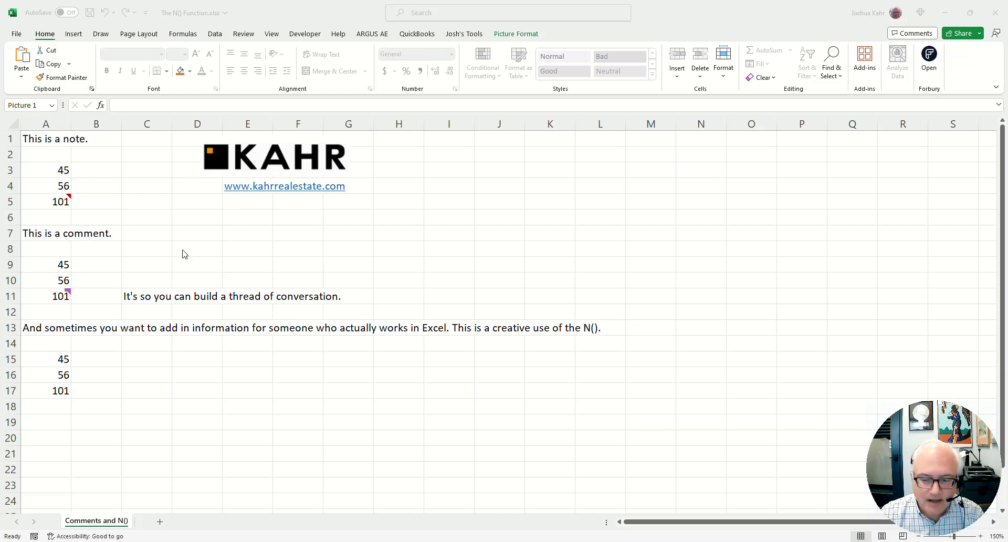
Read the note attached to cell A5 and look over the available note commands
{"action": "left_click", "coordinate": [158, 216]}
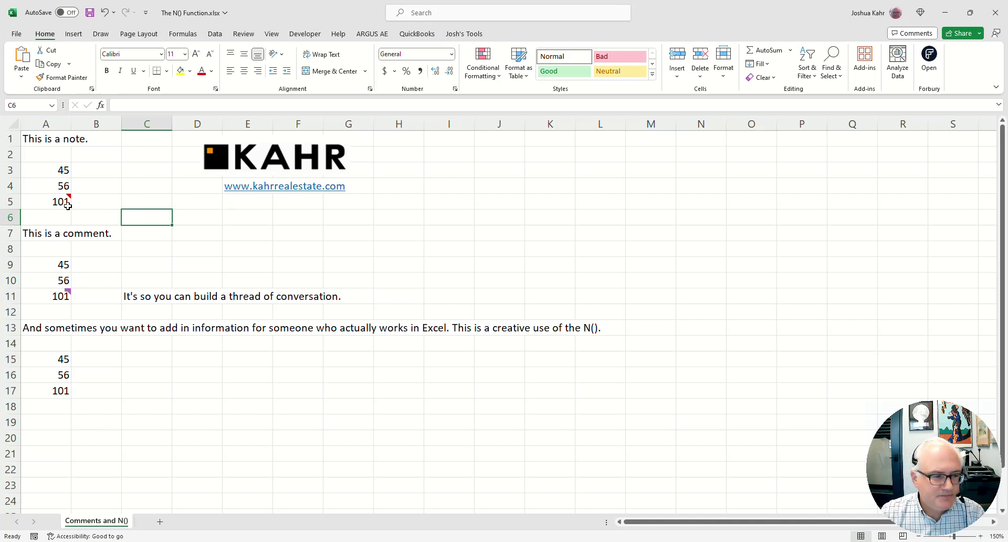
{"action": "mouse_move", "coordinate": [63, 203]}
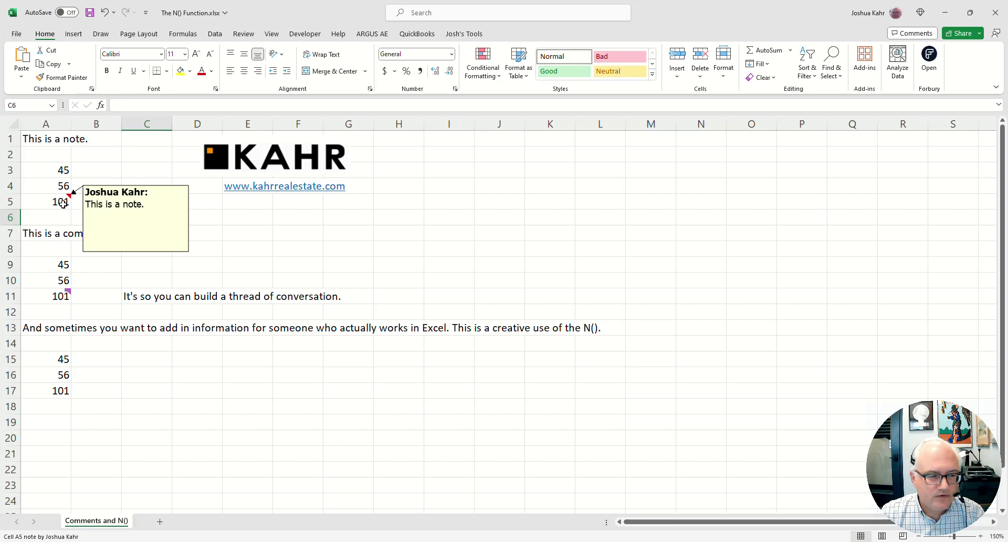
{"action": "left_click", "coordinate": [238, 33]}
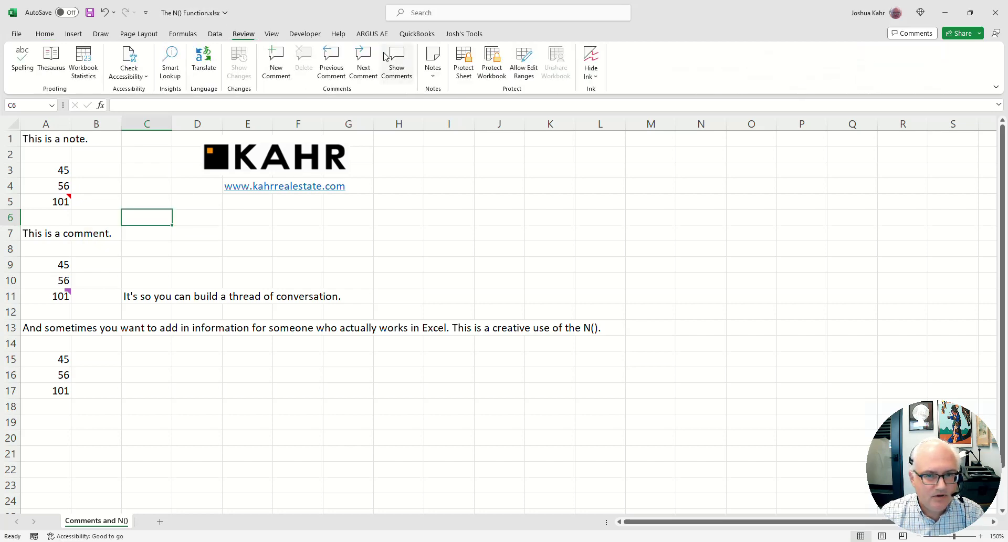
{"action": "left_click", "coordinate": [433, 63]}
{"action": "key", "text": "Escape"}
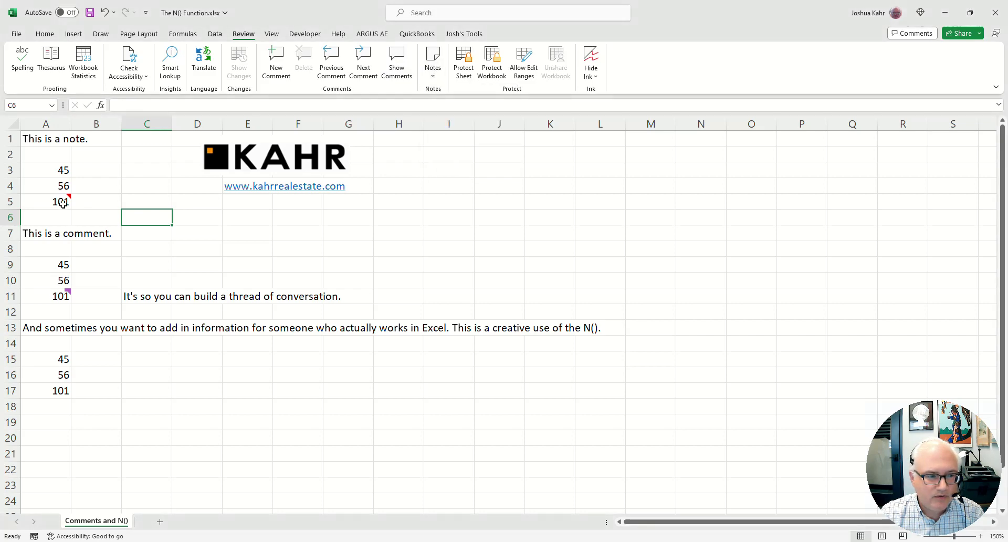
{"action": "mouse_move", "coordinate": [61, 202]}
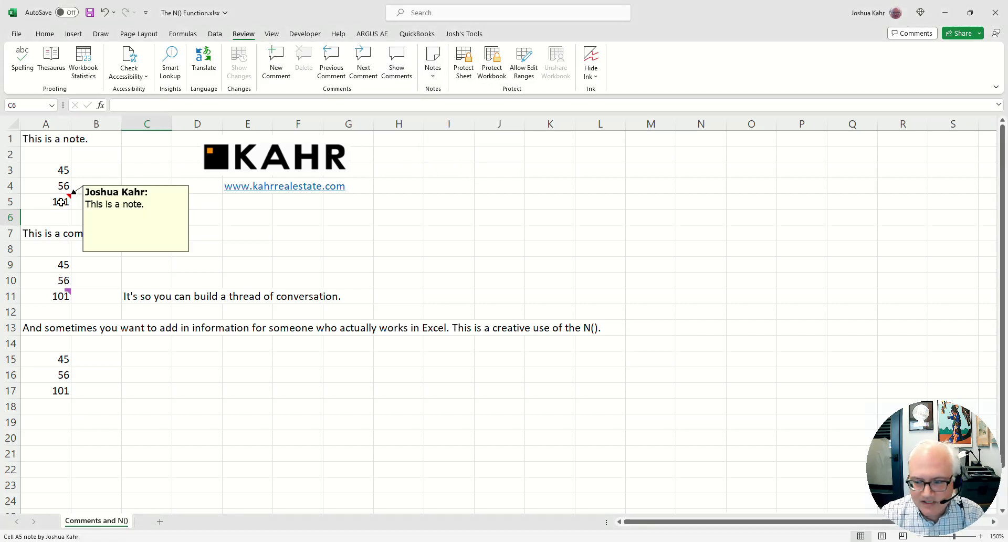
{"action": "left_click", "coordinate": [433, 76]}
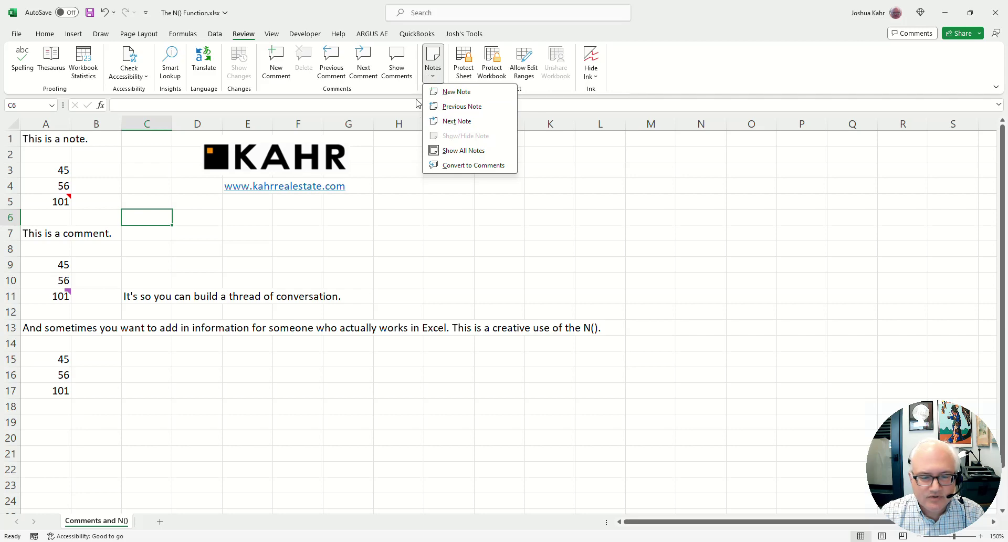
{"action": "key", "text": "Escape"}
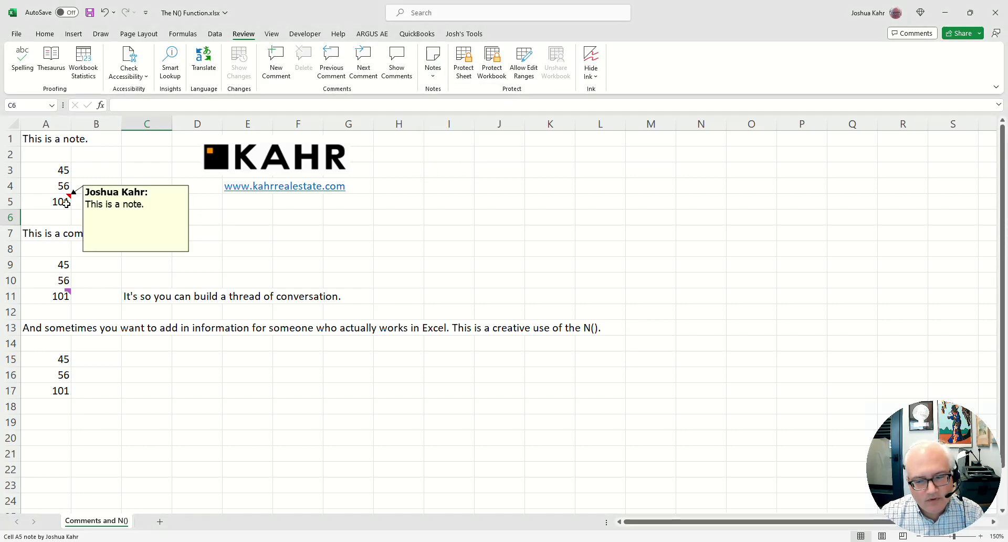
Select cell A5 to view the formula that carries the note
{"action": "key", "text": "Down"}
{"action": "key", "text": "Right"}
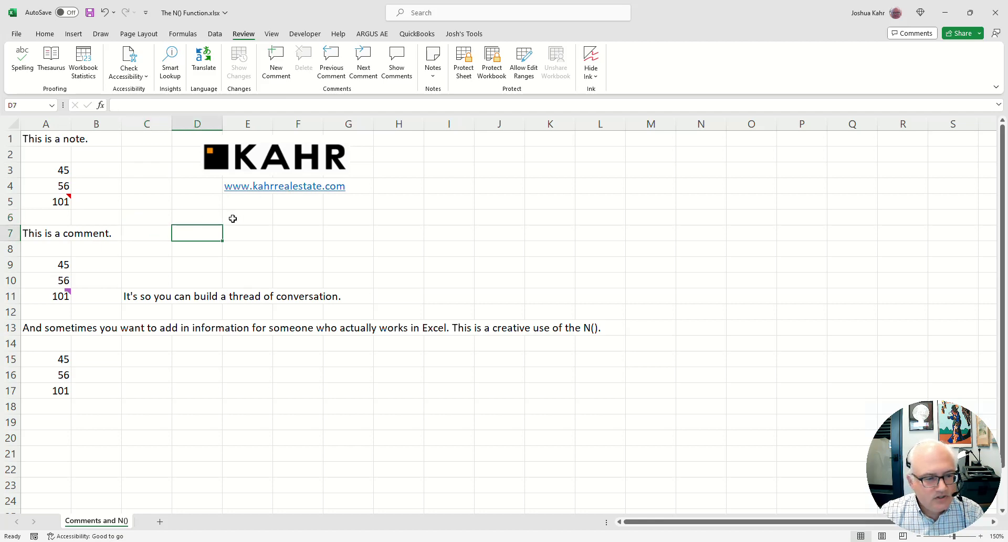
{"action": "key", "text": "Left"}
{"action": "key", "text": "Left"}
{"action": "key", "text": "Left"}
{"action": "key", "text": "Up"}
{"action": "key", "text": "Up"}
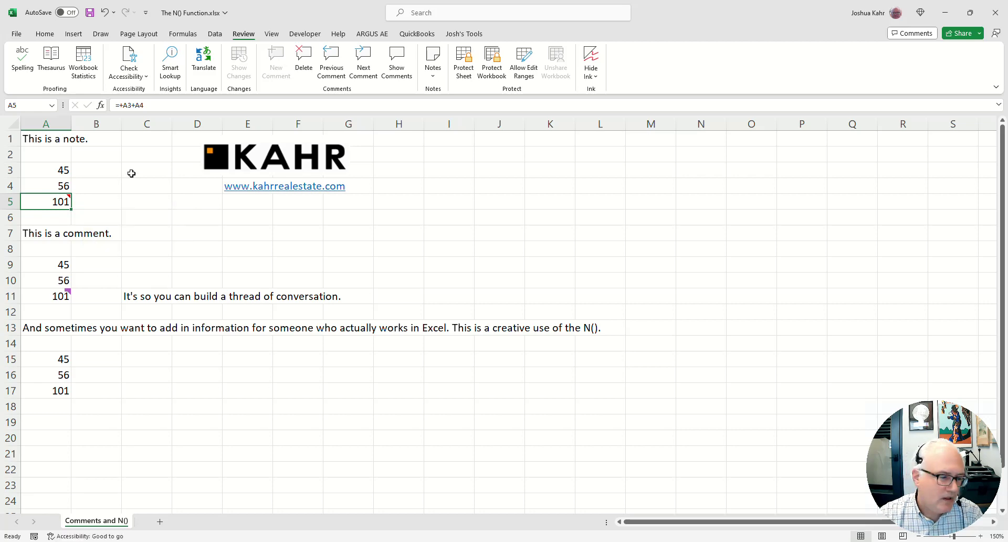
Go to cell A11, display its comment, and open the comment text for editing without changing it
{"action": "key", "text": "Down"}
{"action": "key", "text": "Down"}
{"action": "key", "text": "Down"}
{"action": "key", "text": "Down"}
{"action": "key", "text": "Down"}
{"action": "key", "text": "Down"}
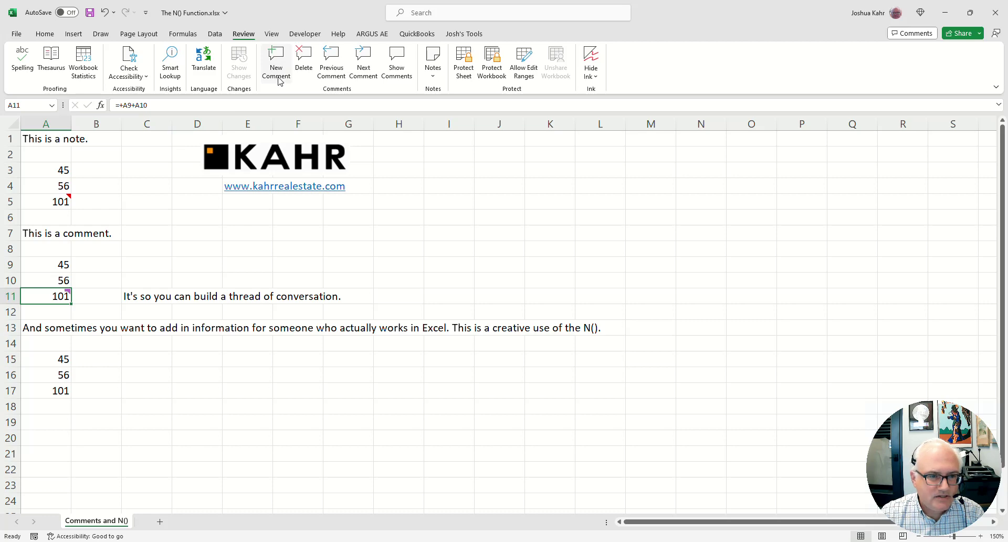
{"action": "mouse_move", "coordinate": [60, 294]}
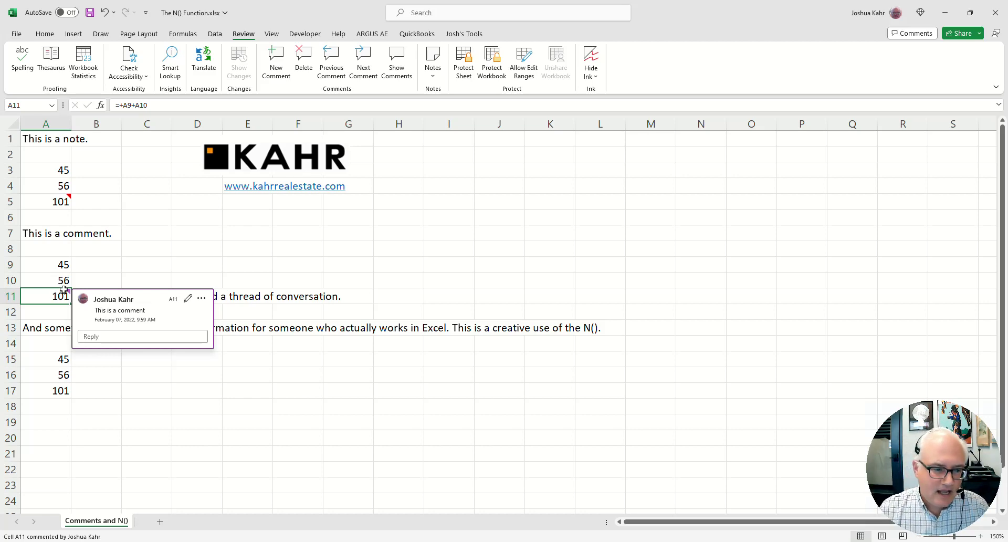
{"action": "left_click", "coordinate": [189, 299]}
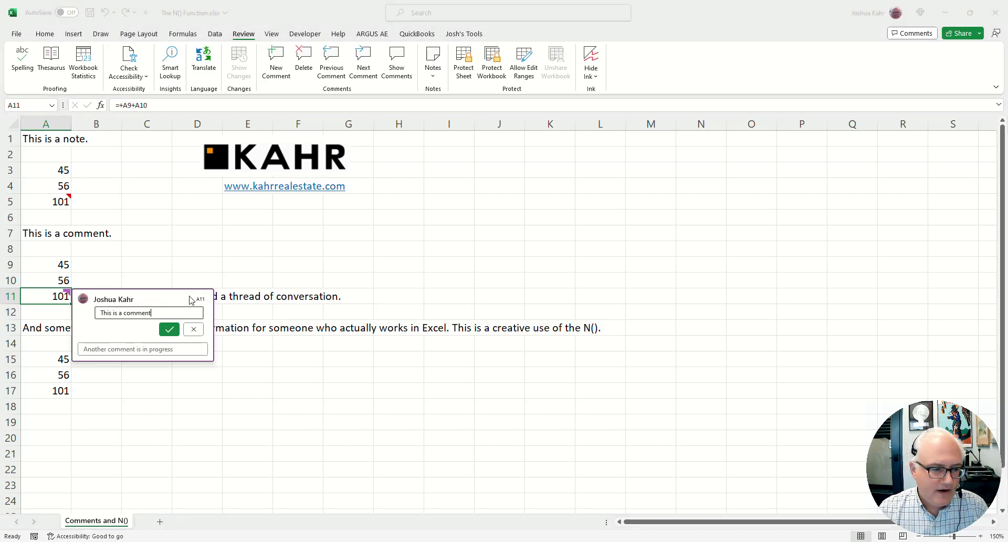
{"action": "left_click", "coordinate": [194, 331]}
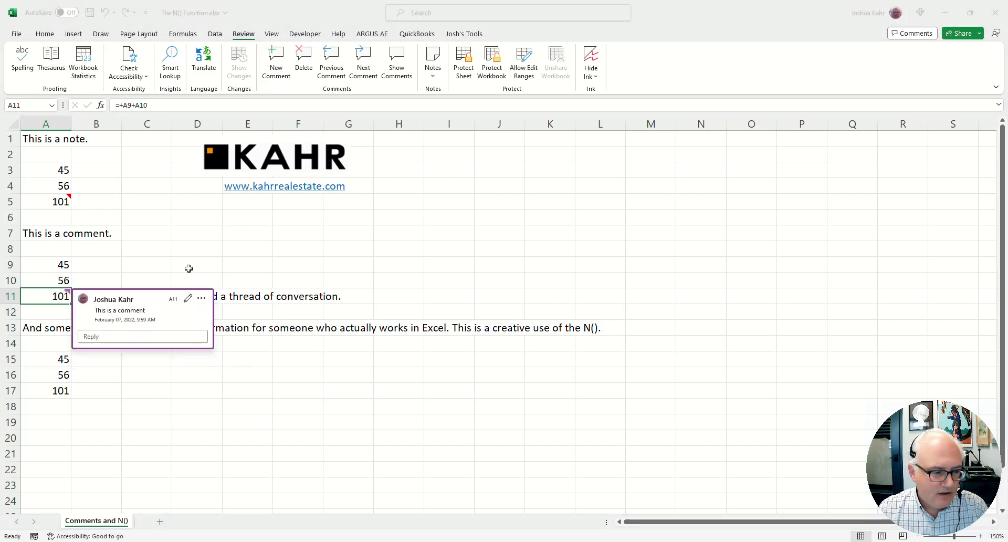
Show the list of all comments in the worksheet and close it again
{"action": "left_click", "coordinate": [397, 58]}
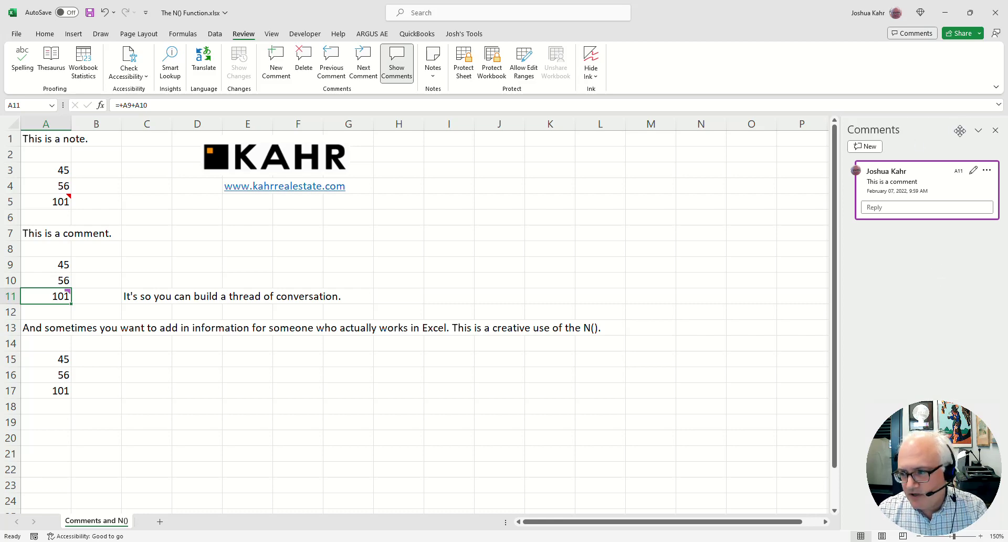
{"action": "left_click", "coordinate": [994, 130]}
{"action": "left_click", "coordinate": [399, 328]}
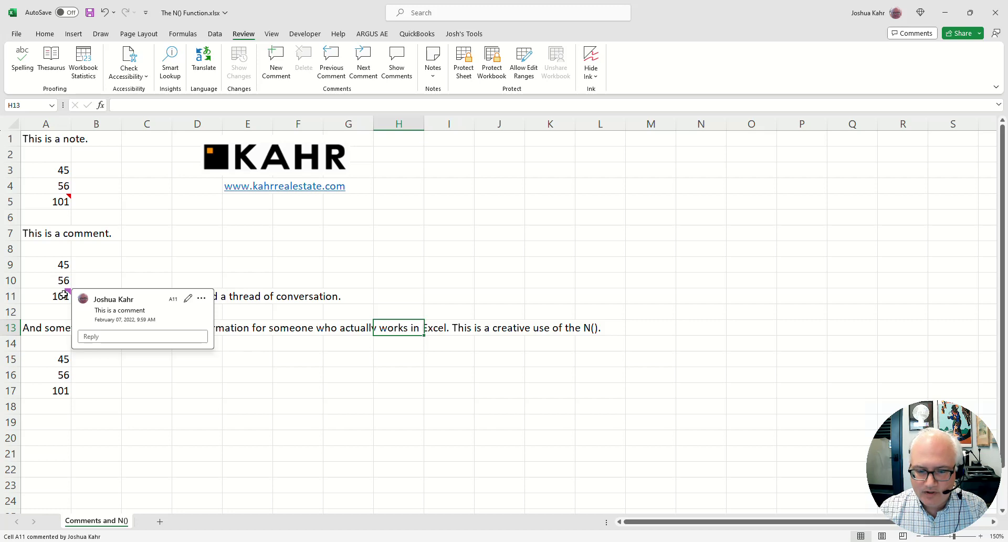
Select cell A17 to view the formula containing the N() text
{"action": "left_click", "coordinate": [87, 419]}
{"action": "left_click", "coordinate": [65, 391]}
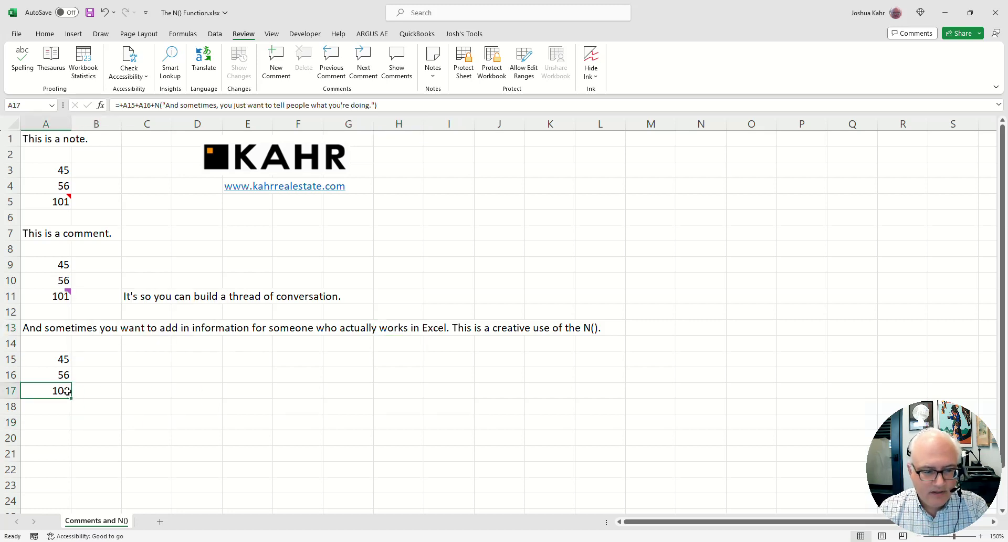
Start an N function in cell E16, view its function arguments description, and cancel the entry
{"action": "left_click", "coordinate": [243, 371]}
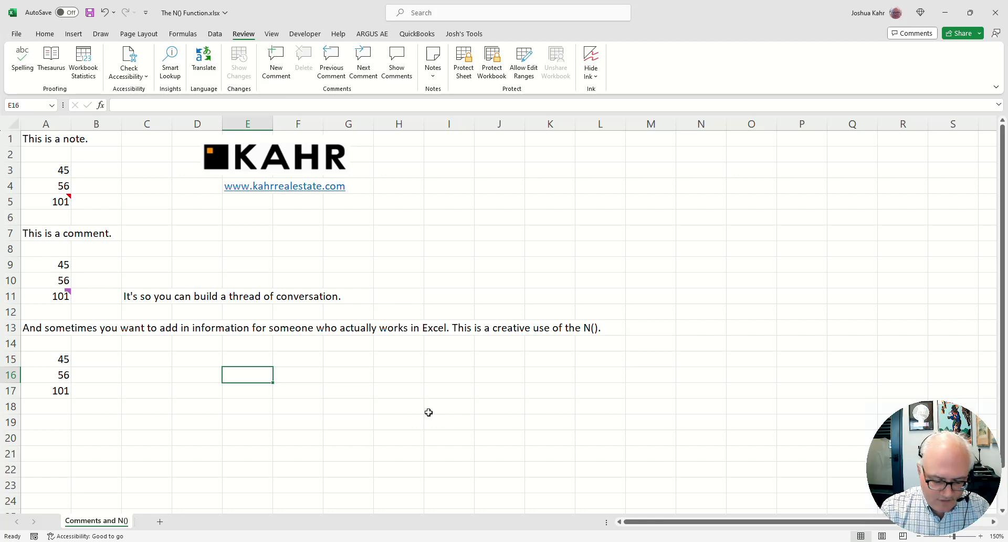
{"action": "type", "text": "=N("}
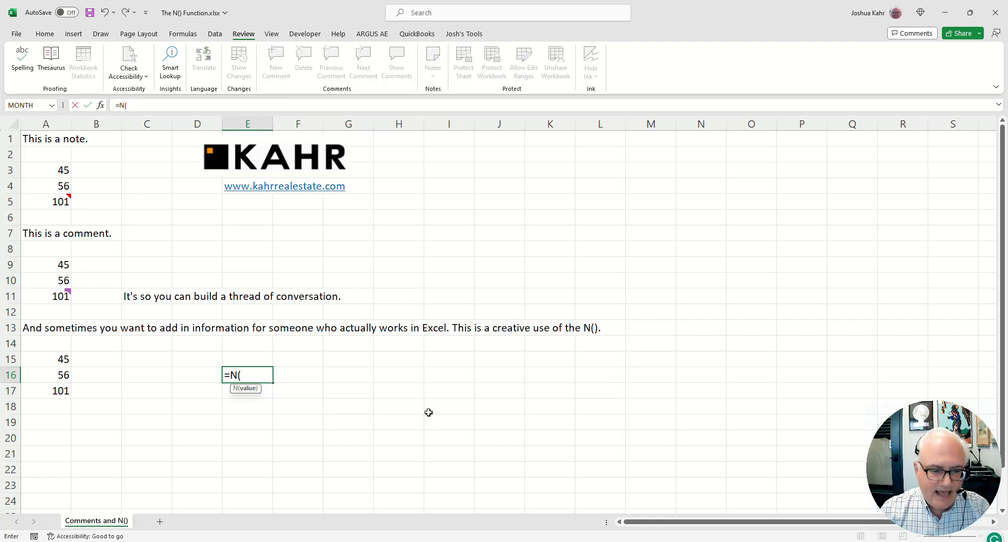
{"action": "left_click", "coordinate": [100, 105]}
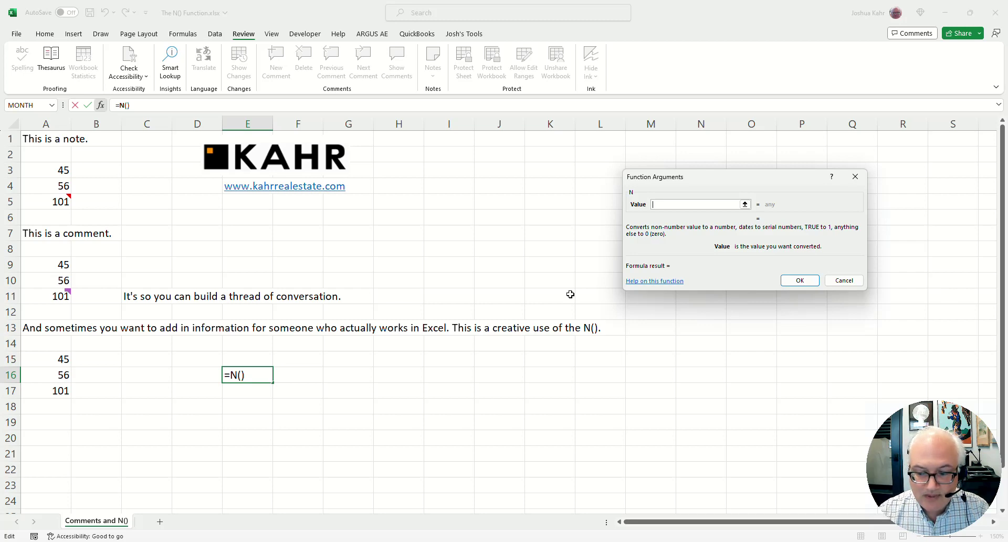
{"action": "key", "text": "Escape"}
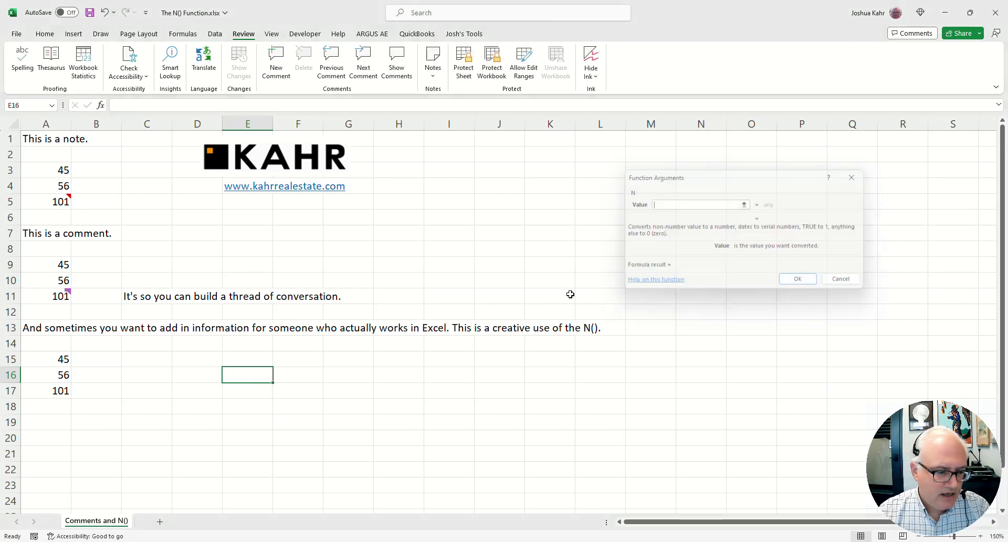
Examine the values in A15 and A16 and how the A17 formula combines them with the N() text
{"action": "key", "text": "Left"}
{"action": "key", "text": "Left"}
{"action": "key", "text": "Left"}
{"action": "key", "text": "Left"}
{"action": "key", "text": "Up"}
{"action": "key", "text": "shift+Down"}
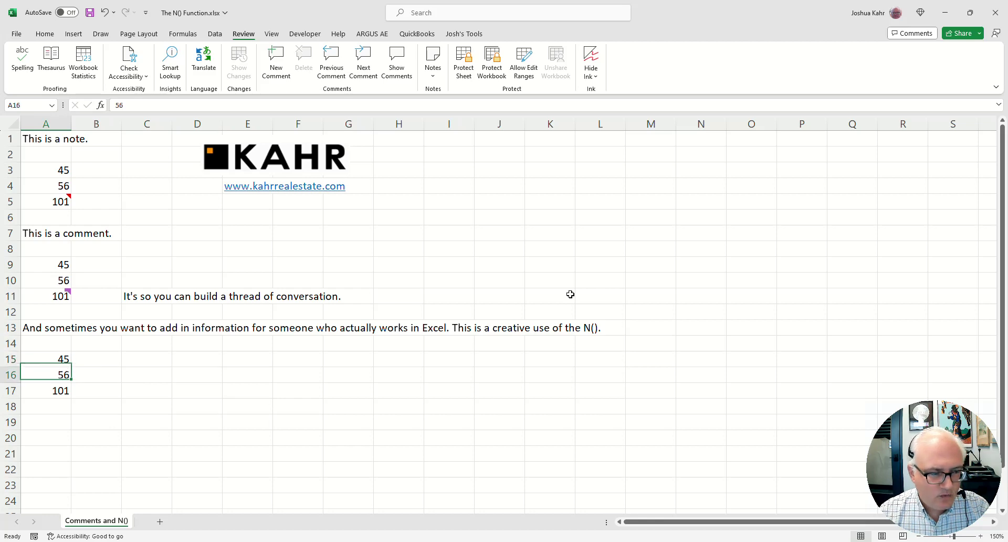
{"action": "key", "text": "shift+Up"}
{"action": "key", "text": "Down"}
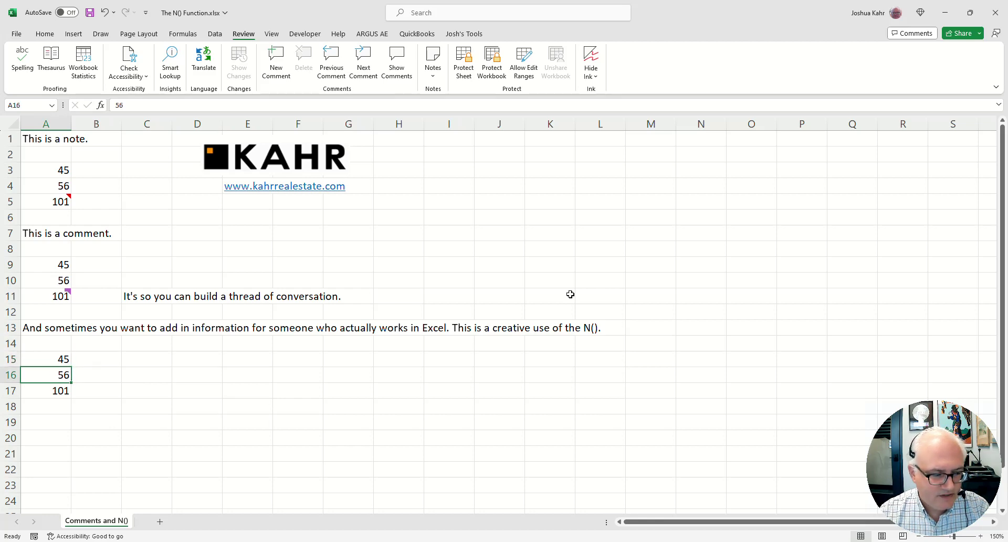
{"action": "key", "text": "Down"}
{"action": "key", "text": "F2"}
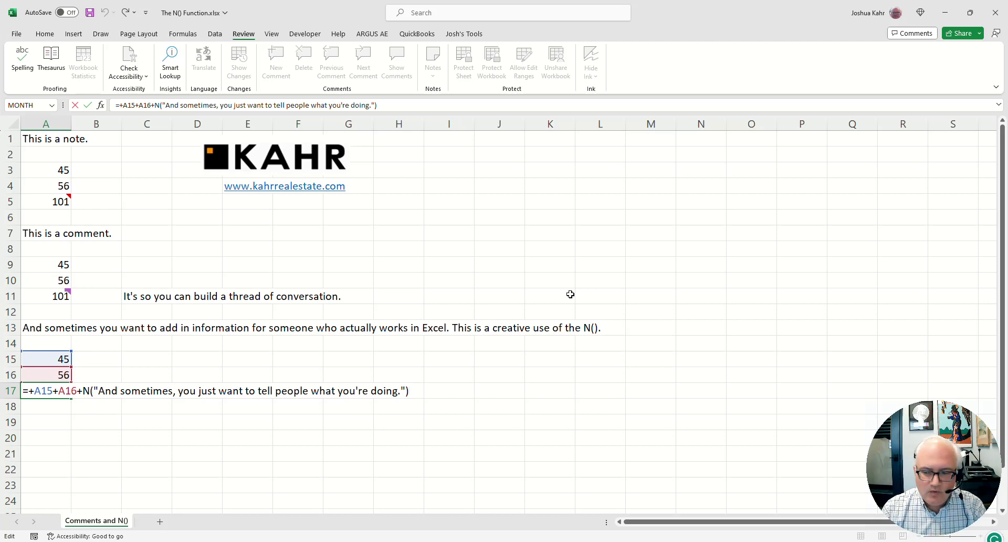
{"action": "key", "text": "Escape"}
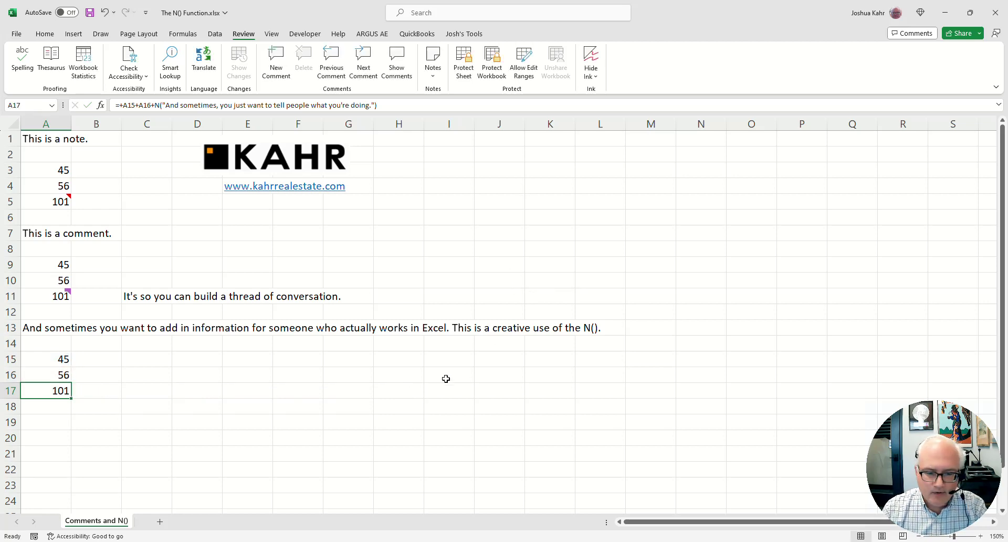
Enter the label PV in cell I16 and the value 100000 beside it in J16
{"action": "left_click", "coordinate": [446, 378]}
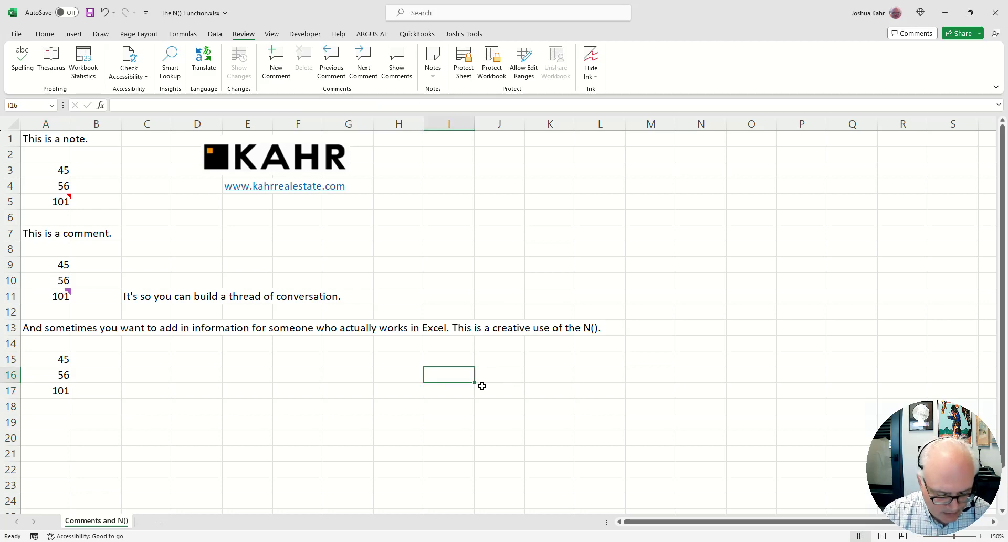
{"action": "type", "text": "PV"}
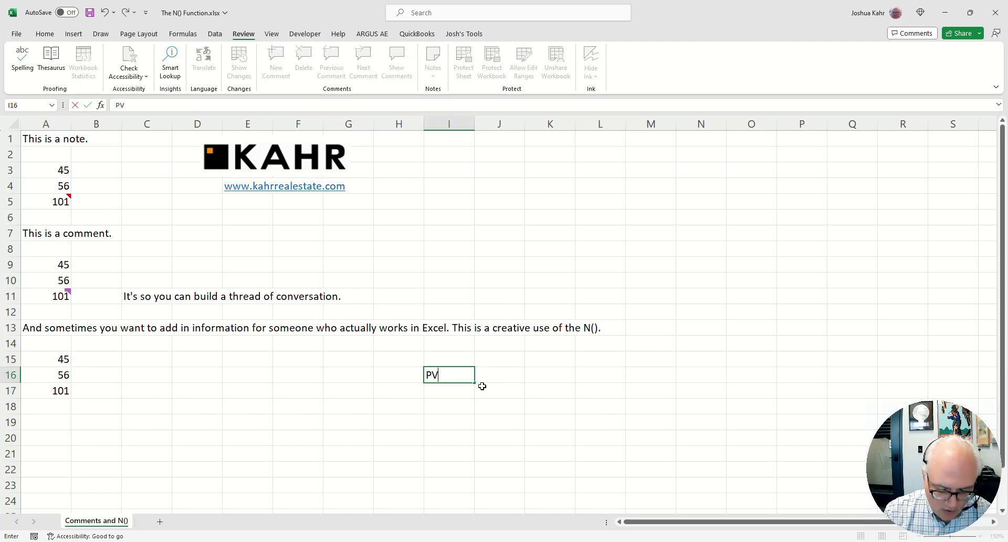
{"action": "key", "text": "Tab"}
{"action": "type", "text": "100000"}
{"action": "key", "text": "Return"}
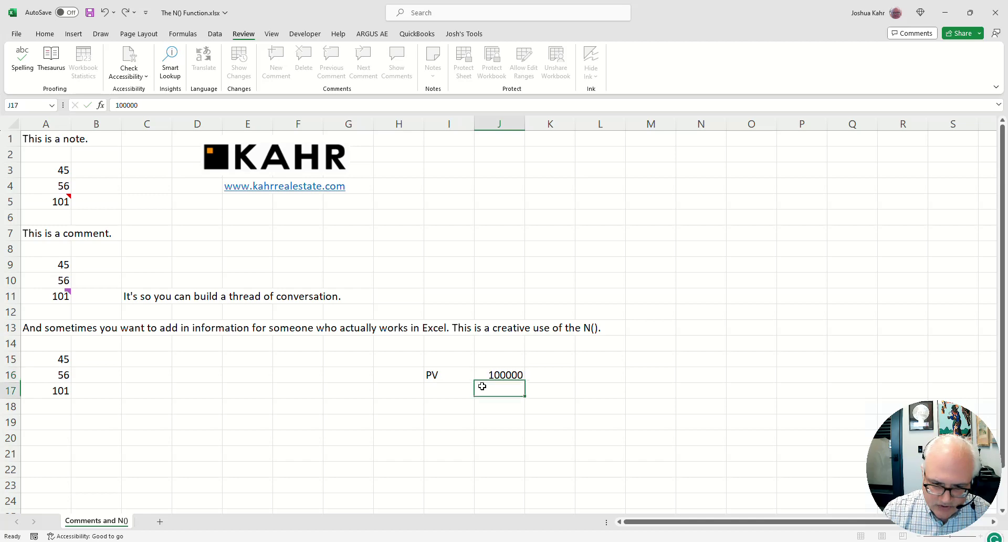
Enter the label Rate in cell I17 and 6% beside it in J17
{"action": "key", "text": "Left"}
{"action": "type", "text": "Rate"}
{"action": "key", "text": "Tab"}
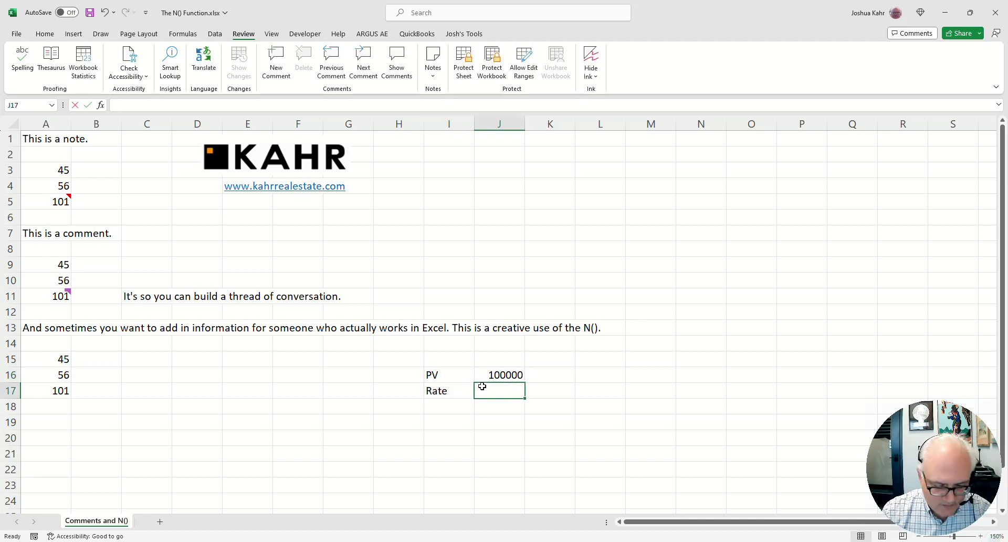
{"action": "type", "text": "6%"}
{"action": "key", "text": "Return"}
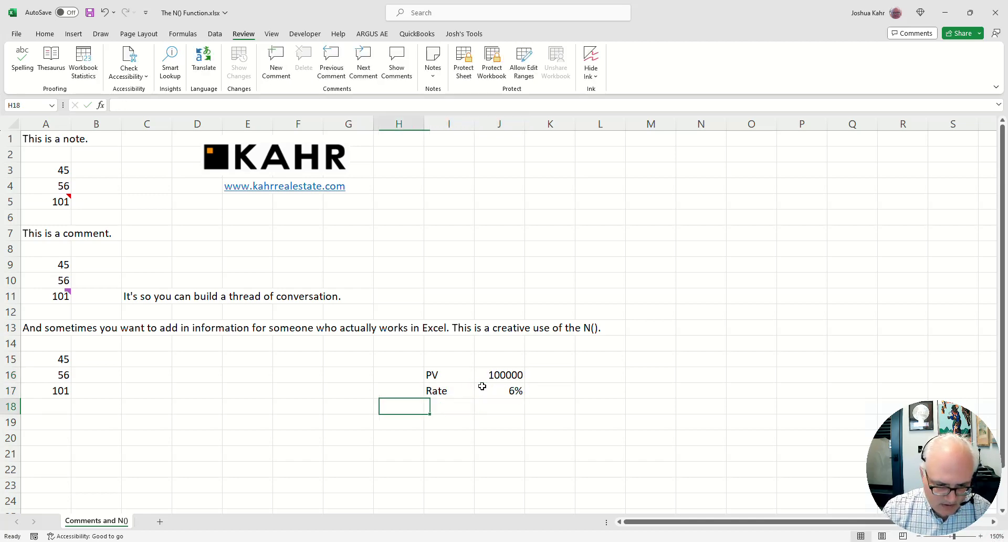
Enter the label NPER in cell I18 and 25 beside it in J18
{"action": "type", "text": "NPER"}
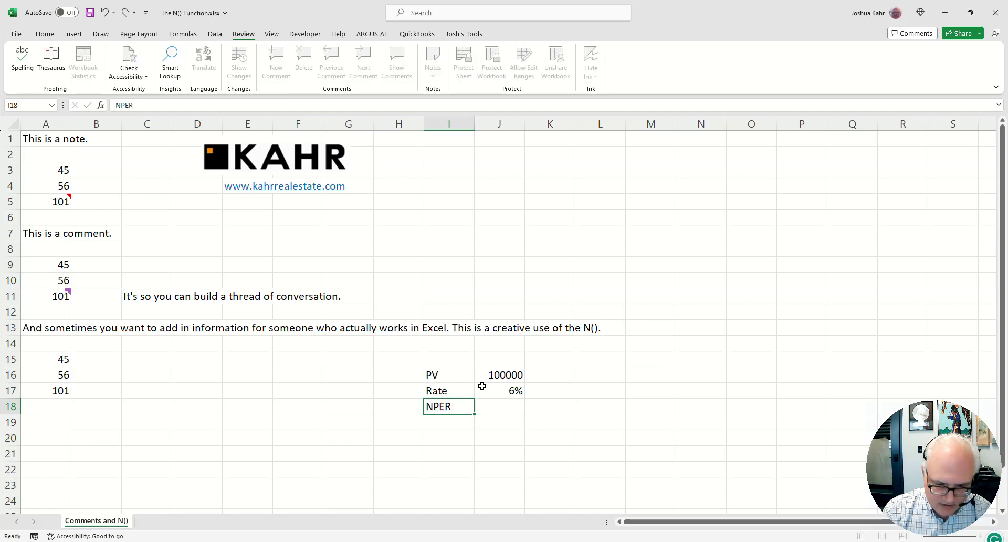
{"action": "key", "text": "Tab"}
{"action": "key", "text": "Return"}
{"action": "key", "text": "Return"}
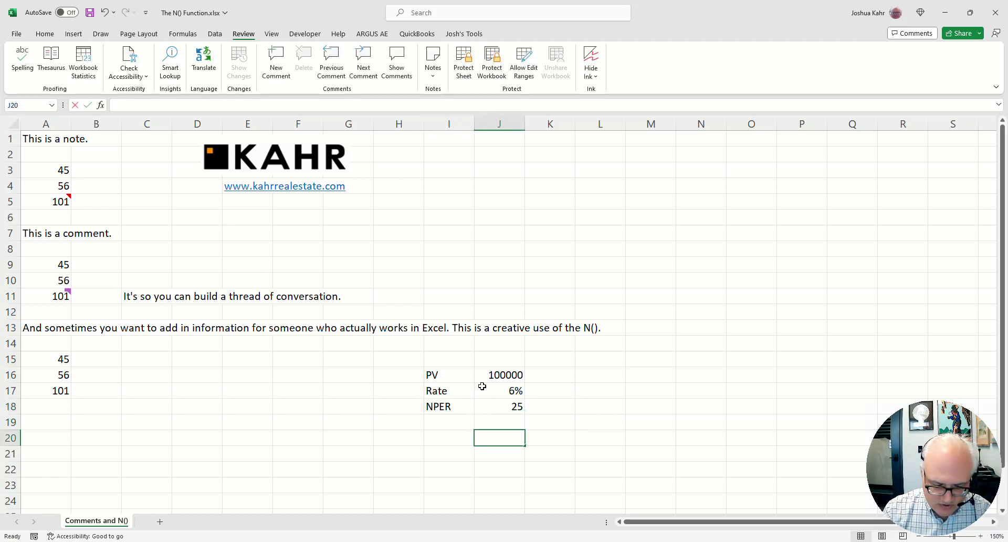
Enter the monthly loan payment formula +PMT(J17/12, J18*12, J16) in cell J20
{"action": "type", "text": "+pnmt"}
{"action": "key", "text": "BackSpace"}
{"action": "key", "text": "BackSpace"}
{"action": "key", "text": "BackSpace"}
{"action": "type", "text": "mt"}
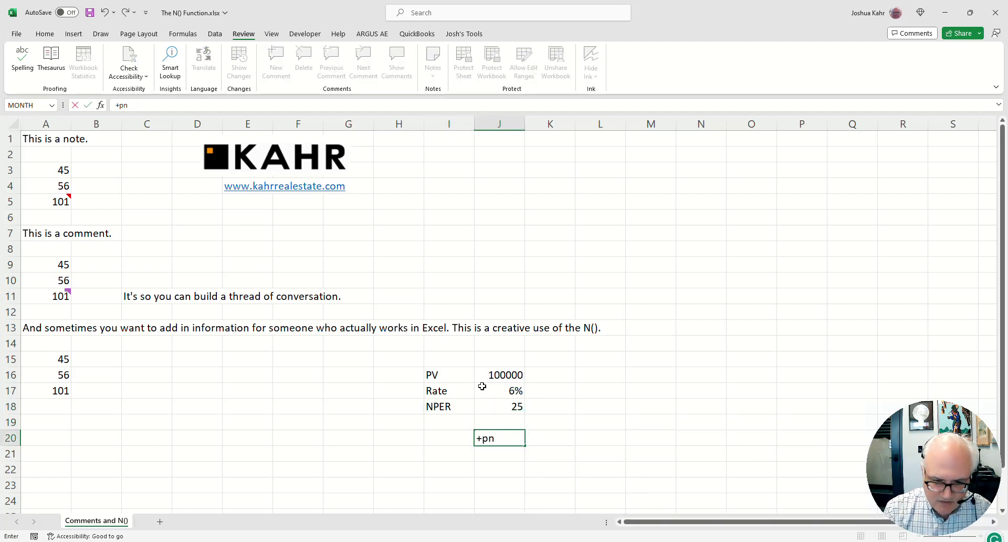
{"action": "type", "text": "("}
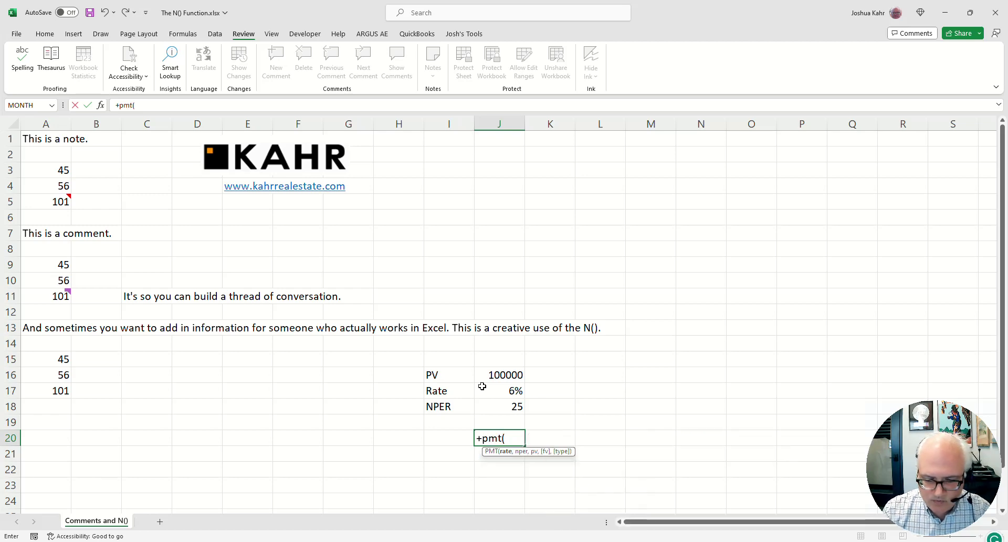
{"action": "left_click", "coordinate": [482, 386]}
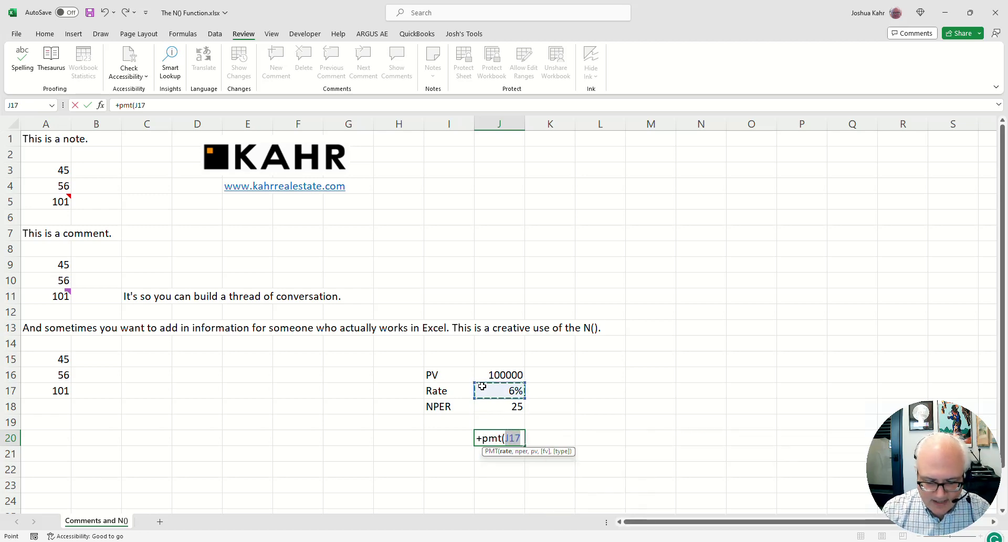
{"action": "type", "text": "/12, J18"}
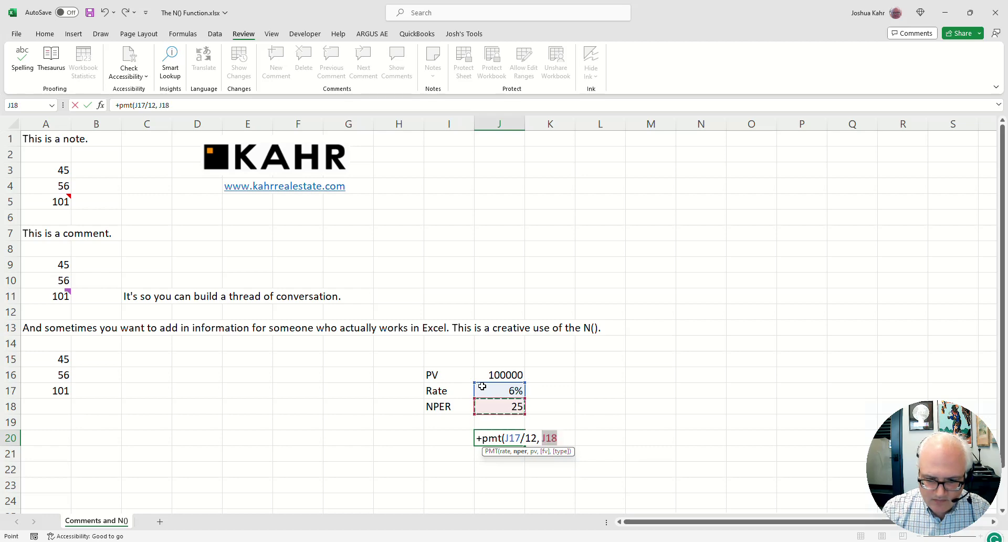
{"action": "type", "text": "*12,"}
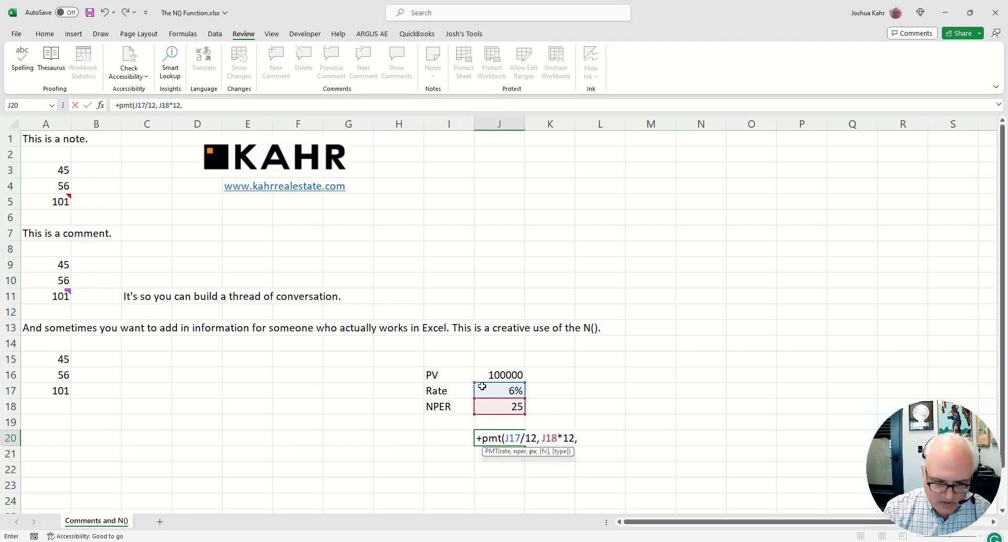
{"action": "key", "text": "Up"}
{"action": "key", "text": "Up"}
{"action": "key", "text": "Up"}
{"action": "key", "text": "Up"}
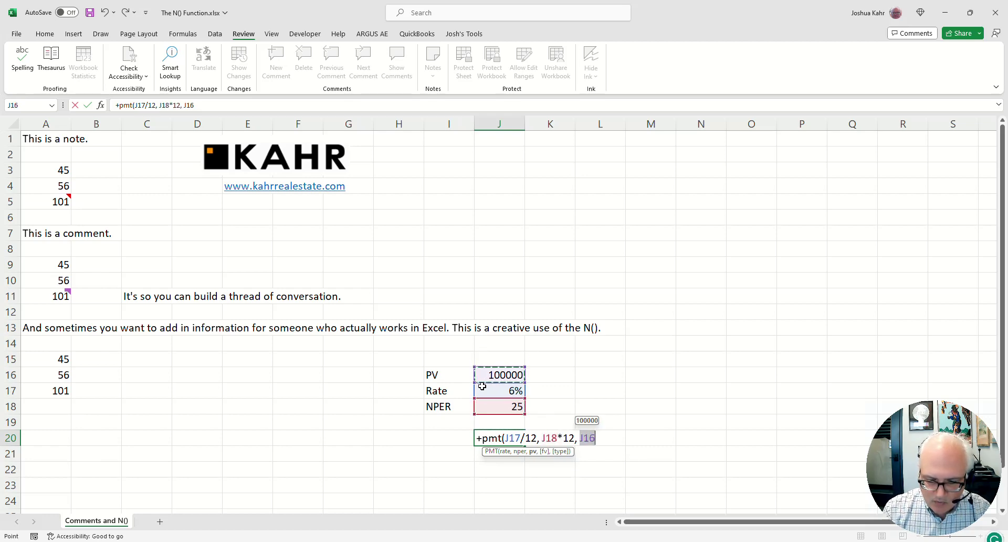
{"action": "type", "text": ")"}
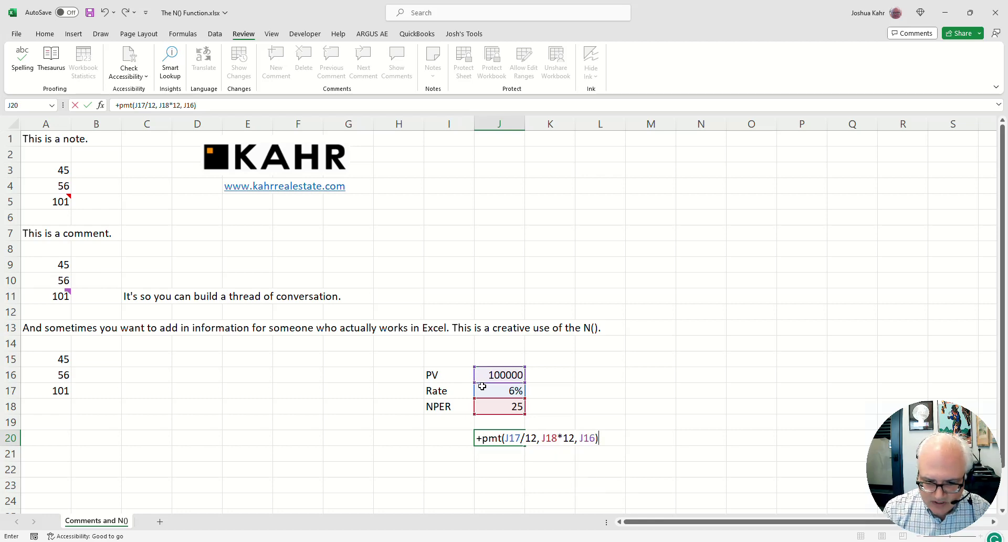
{"action": "key", "text": "Return"}
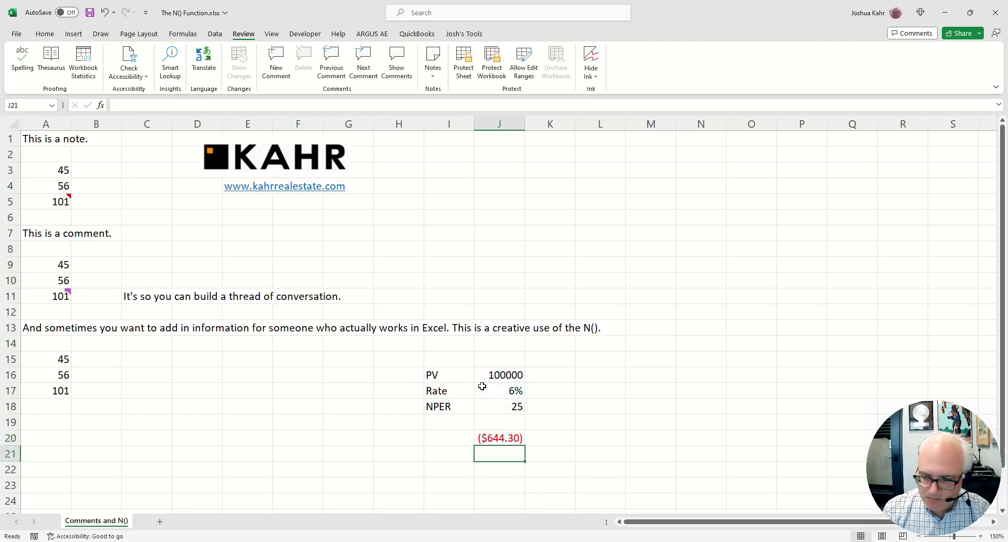
Append +N("and sometimes we need to pull this from somewhere else") to the J16 argument of the PMT formula in J20
{"action": "key", "text": "Up"}
{"action": "key", "text": "F2"}
{"action": "key", "text": "F2"}
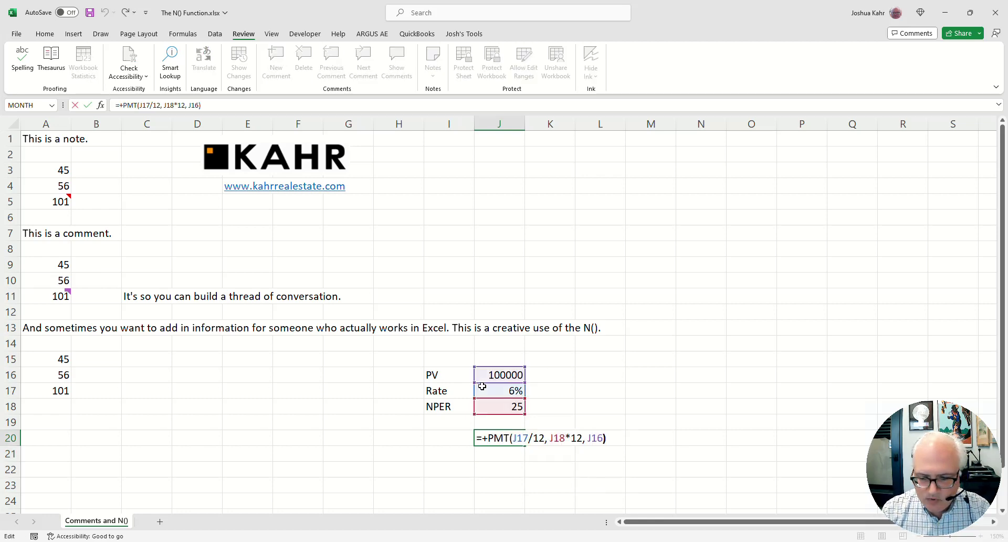
{"action": "type", "text": "+"}
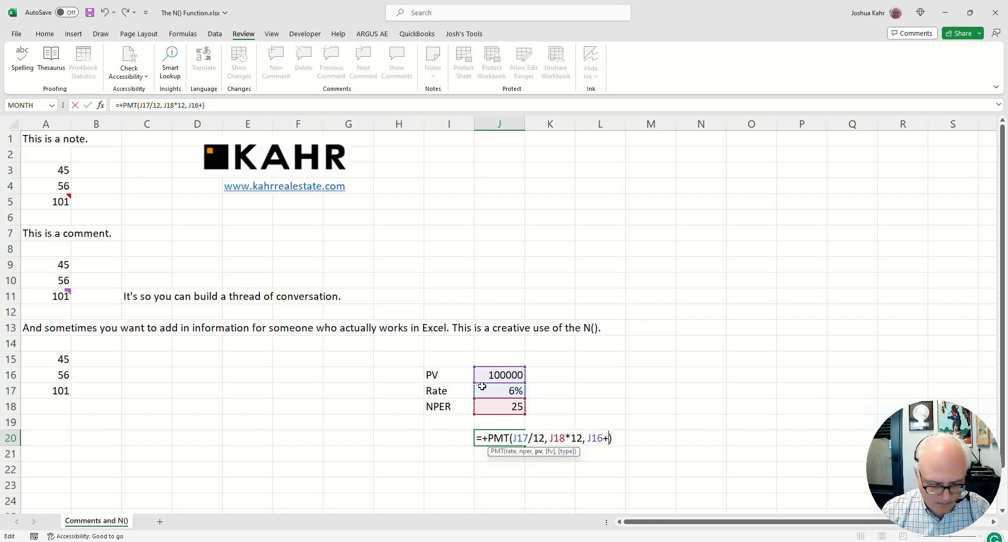
{"action": "type", "text": "N(\""}
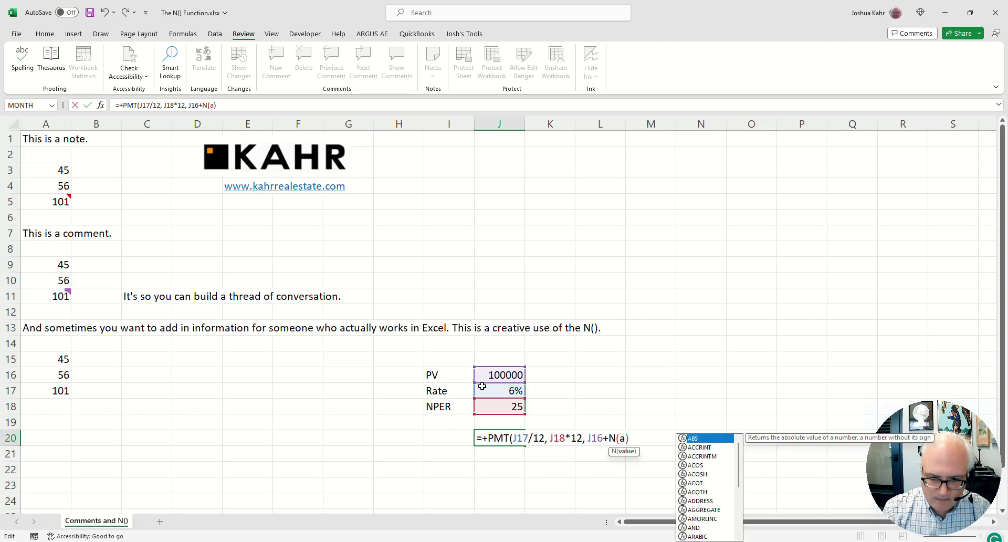
{"action": "type", "text": "and sometimes w"}
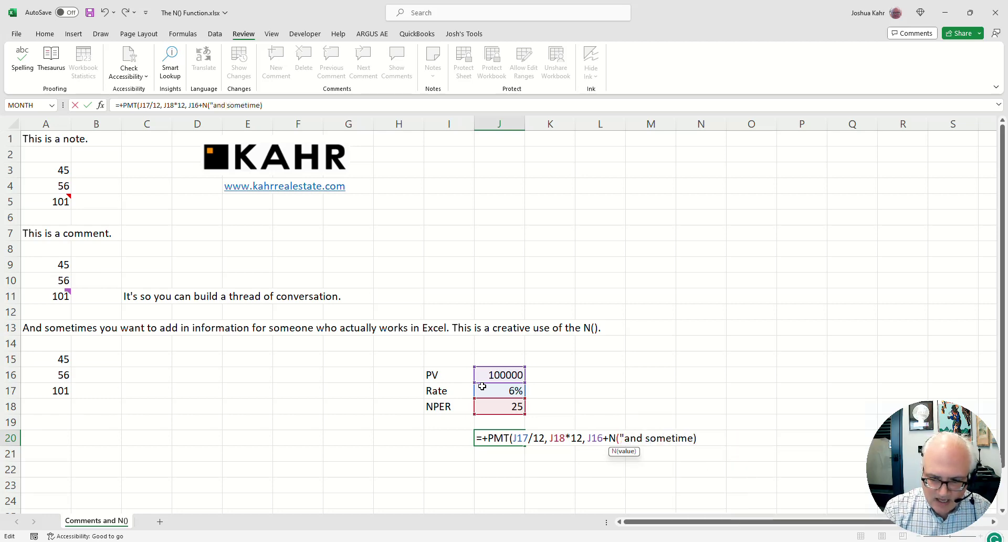
{"action": "type", "text": "e need to pull "}
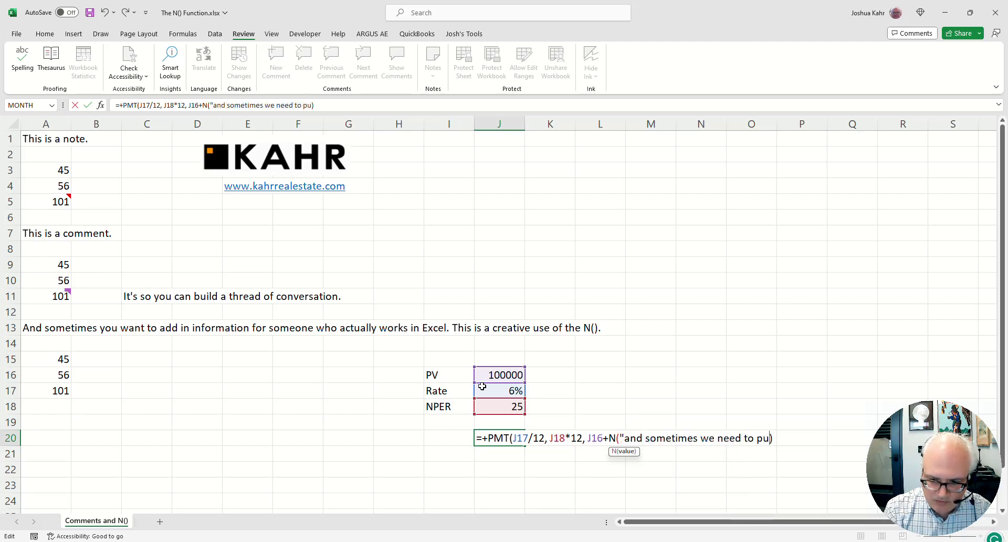
{"action": "type", "text": "this from somew"}
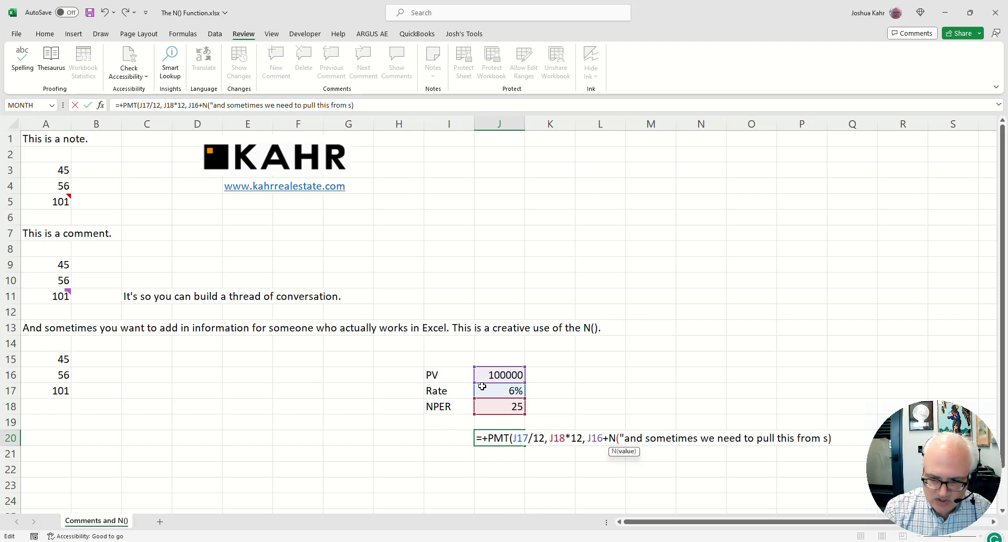
{"action": "key", "text": "BackSpace"}
{"action": "type", "text": "here else\")"}
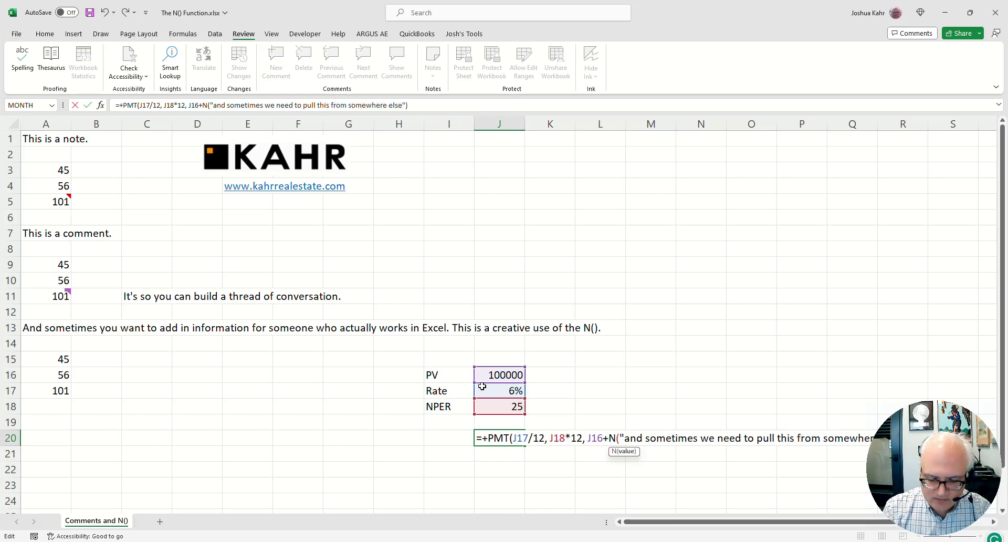
{"action": "type", "text": ")"}
{"action": "key", "text": "Return"}
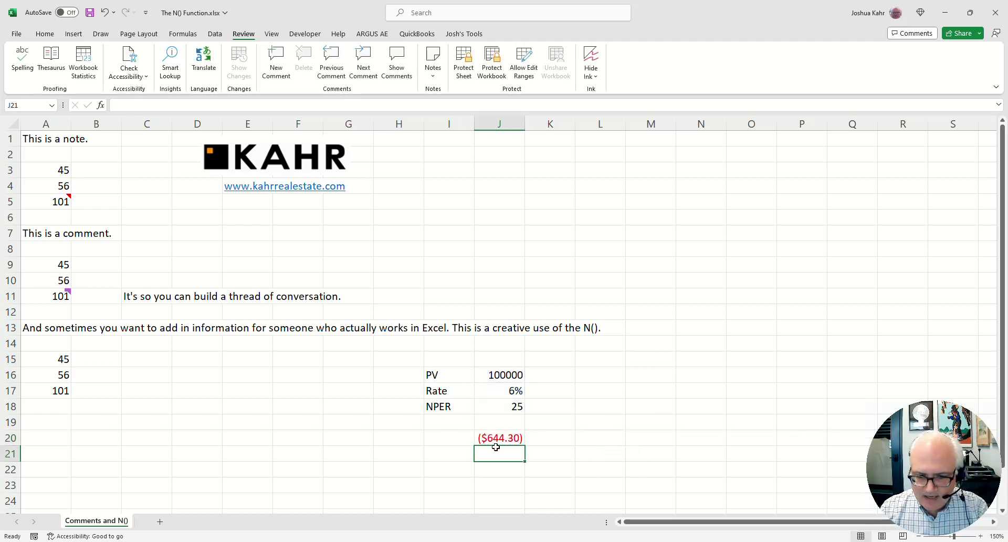
Examine the PMT formula in J20 with its embedded N() text, leaving it unedited
{"action": "key", "text": "Up"}
{"action": "key", "text": "Down"}
{"action": "key", "text": "Down"}
{"action": "key", "text": "Down"}
{"action": "key", "text": "Down"}
{"action": "key", "text": "Down"}
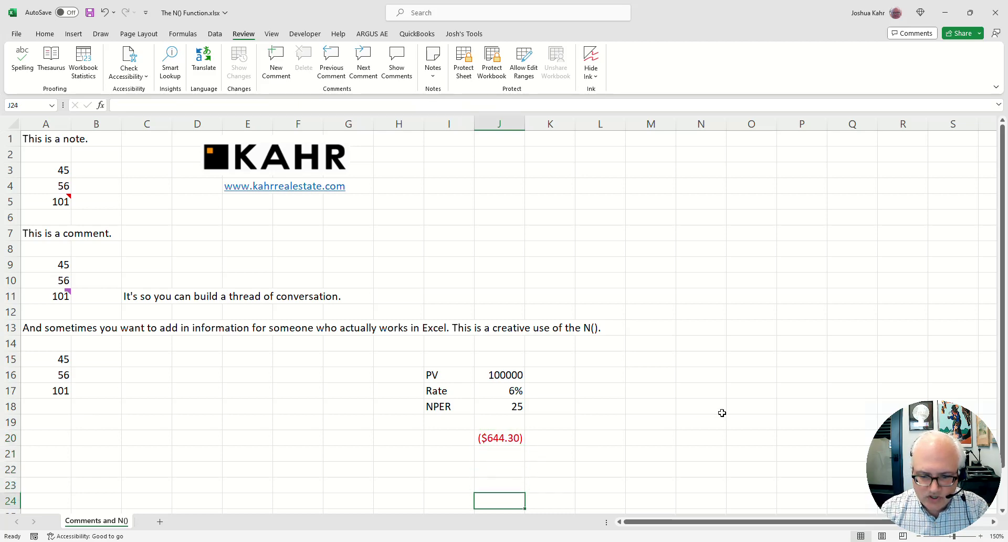
{"action": "key", "text": "Up"}
{"action": "key", "text": "Up"}
{"action": "key", "text": "Up"}
{"action": "key", "text": "Up"}
{"action": "key", "text": "Up"}
{"action": "key", "text": "F2"}
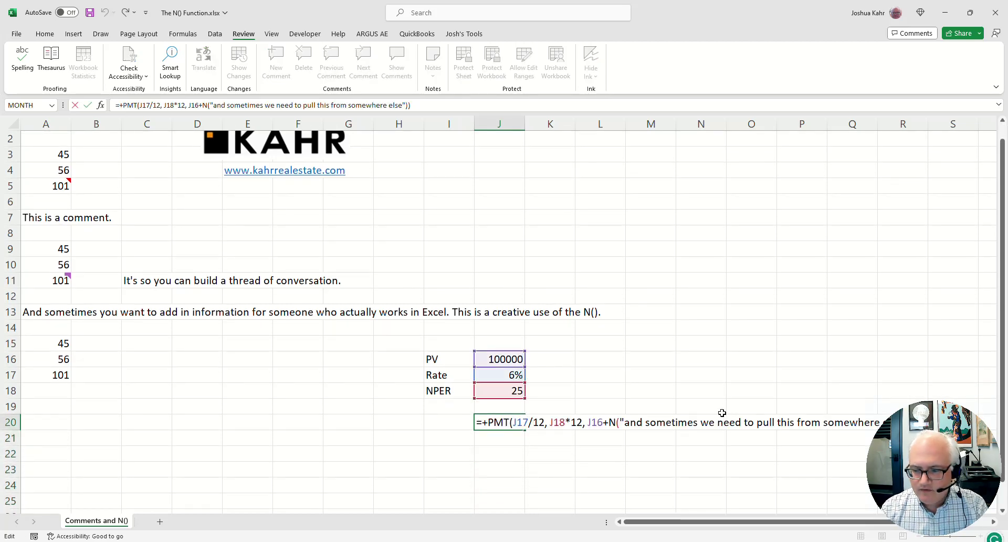
{"action": "key", "text": "Escape"}
Insert a line break before the J16+N() argument in J20's PMT formula and reselect the cell
{"action": "key", "text": "Down"}
{"action": "key", "text": "Down"}
{"action": "key", "text": "Down"}
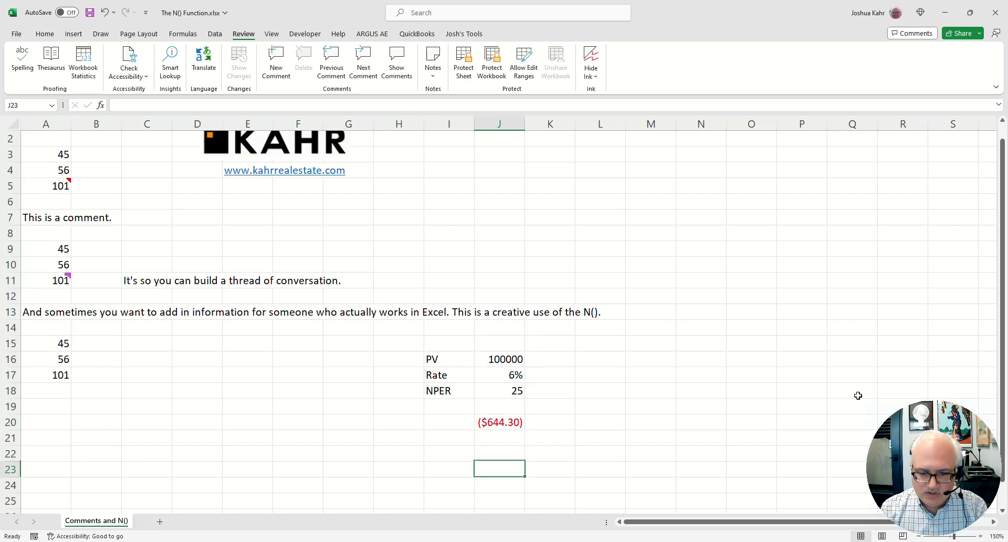
{"action": "key", "text": "Down"}
{"action": "key", "text": "Down"}
{"action": "key", "text": "Down"}
{"action": "key", "text": "Down"}
{"action": "key", "text": "Up"}
{"action": "key", "text": "Up"}
{"action": "key", "text": "Up"}
{"action": "key", "text": "Up"}
{"action": "key", "text": "Up"}
{"action": "key", "text": "Up"}
{"action": "key", "text": "Up"}
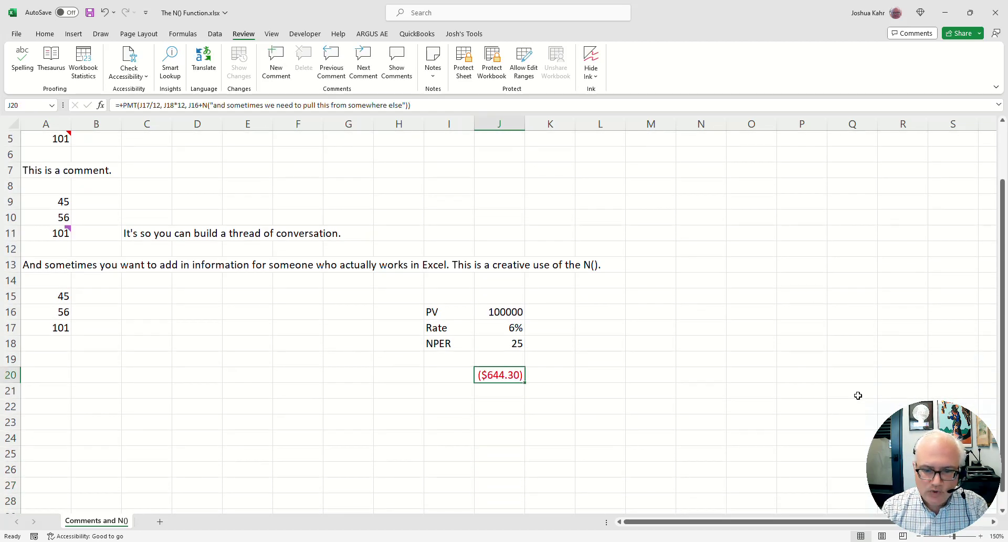
{"action": "key", "text": "F2"}
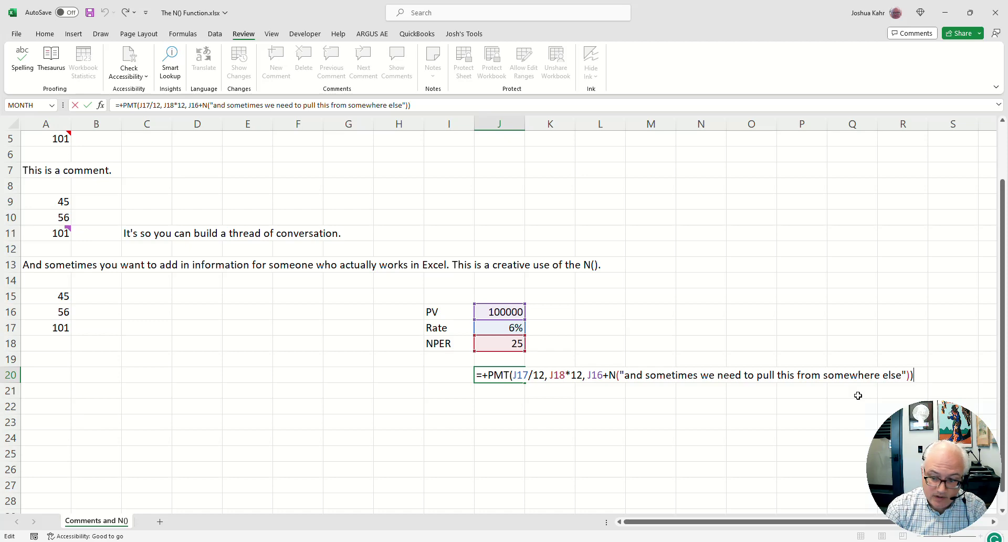
{"action": "left_click", "coordinate": [586, 375]}
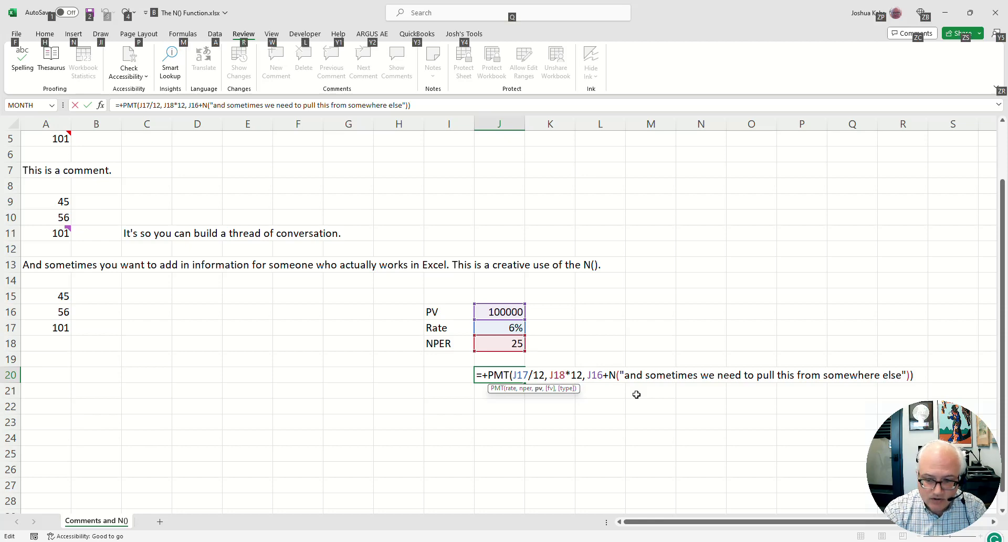
{"action": "key", "text": "alt+Return"}
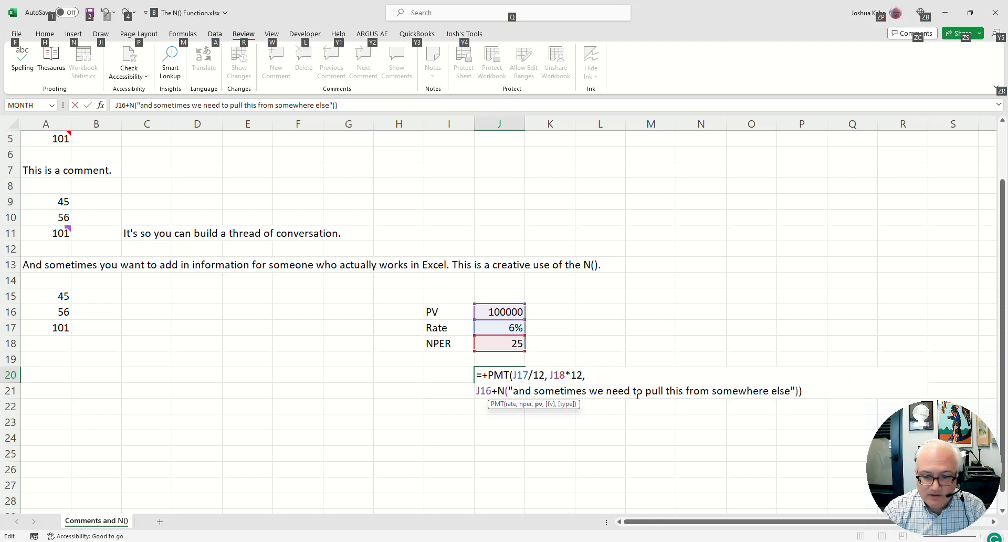
{"action": "key", "text": "Return"}
{"action": "key", "text": "Up"}
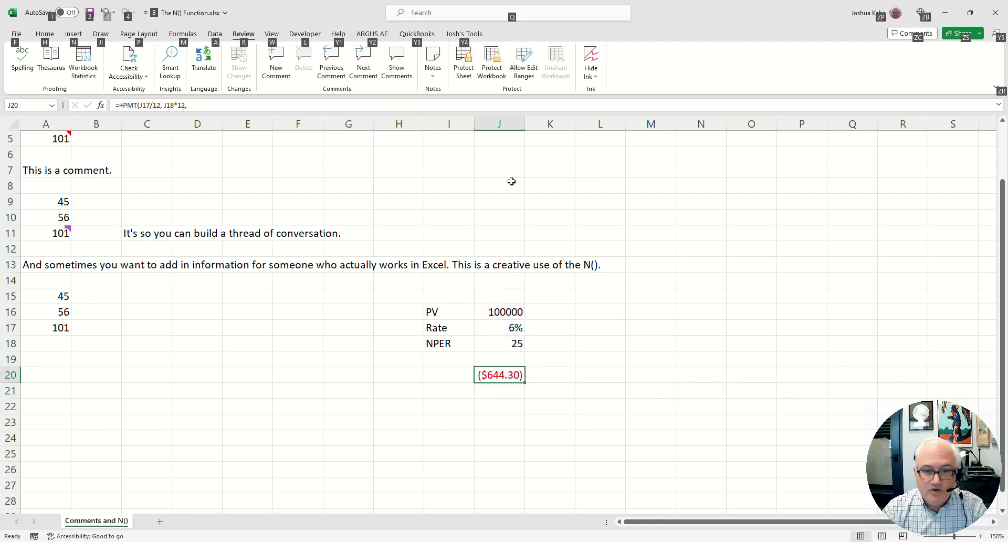
Expand the formula bar to several lines and review the N() text in J20's formula
{"action": "left_click", "coordinate": [998, 105]}
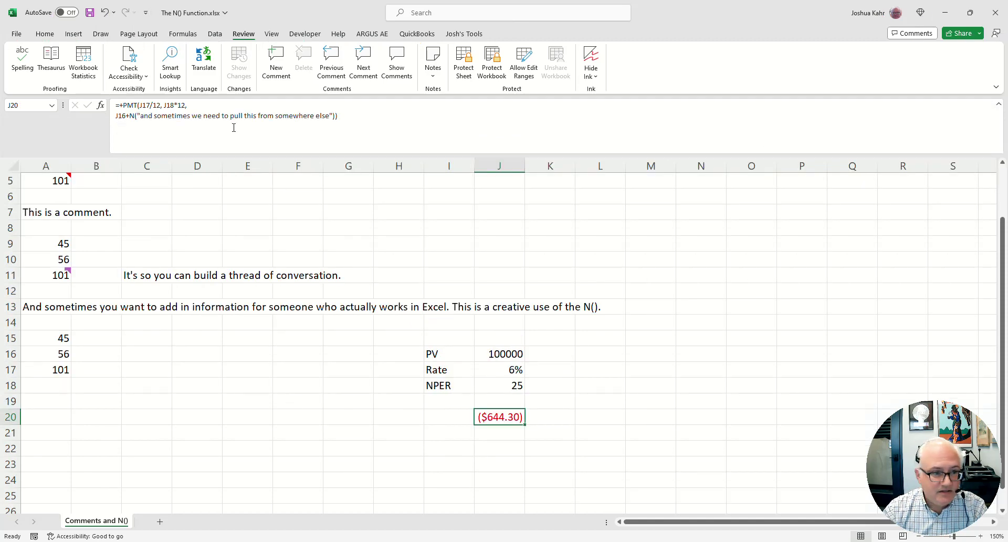
{"action": "left_click", "coordinate": [247, 116]}
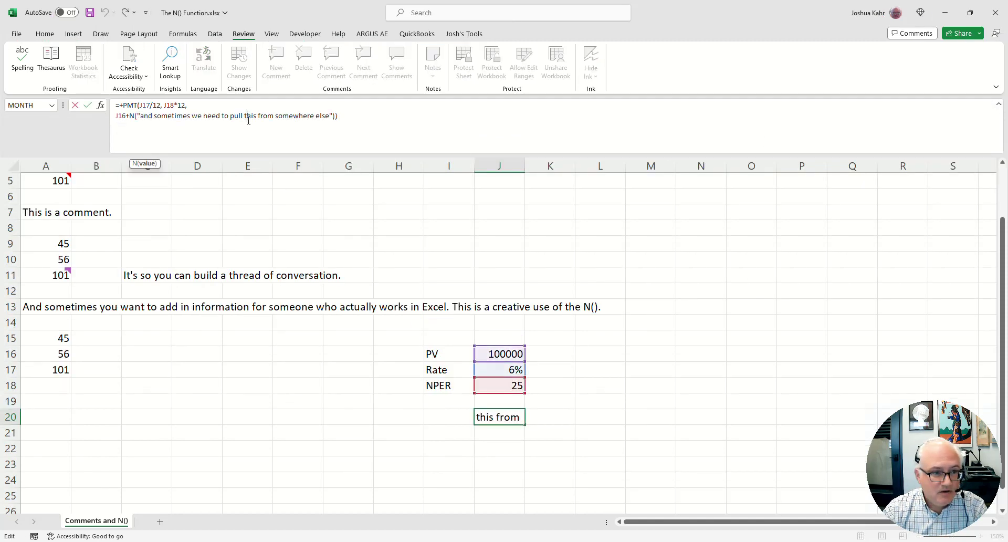
{"action": "left_click", "coordinate": [384, 131]}
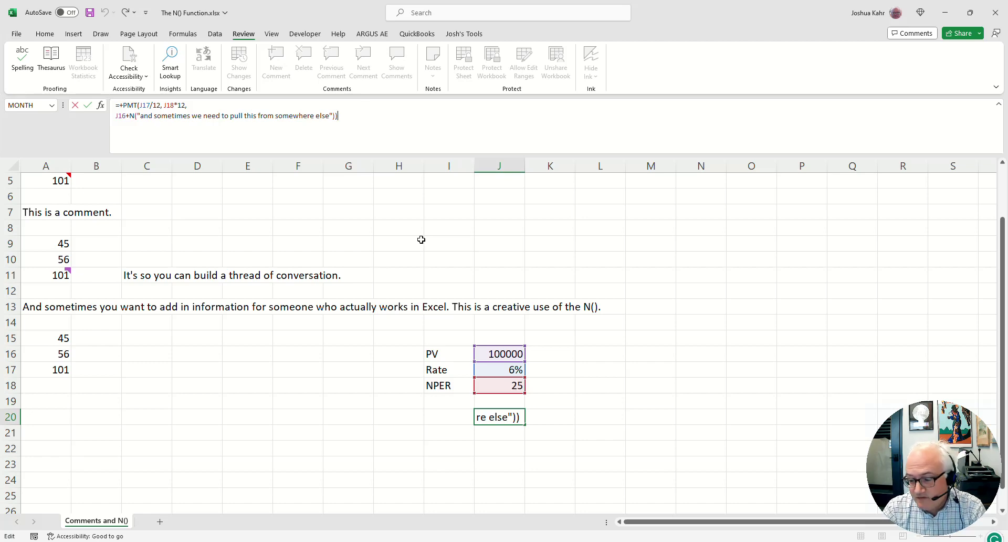
{"action": "key", "text": "ctrl+Return"}
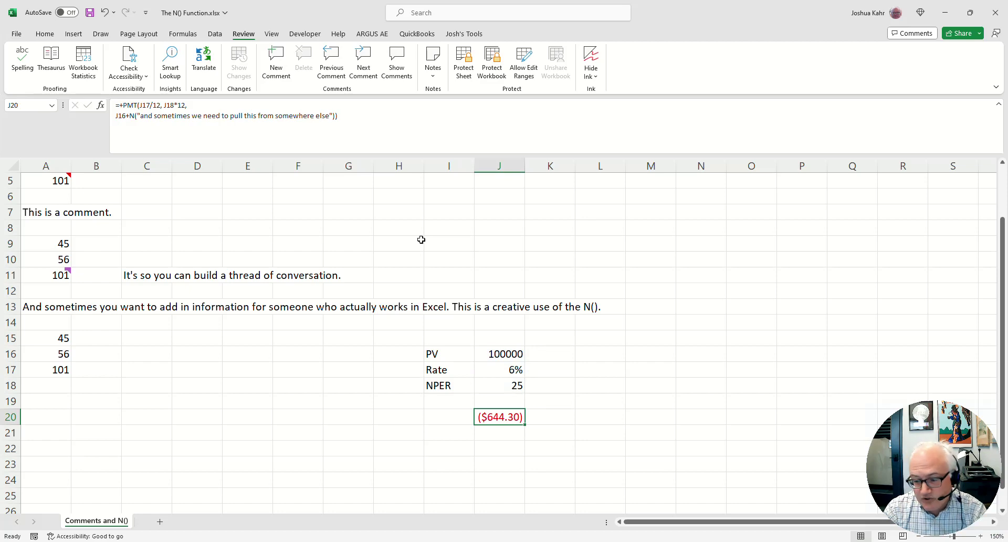
Examine the formula in A17 that adds A15 and A16 with an explanatory N() text
{"action": "key", "text": "Left"}
{"action": "key", "text": "Left"}
{"action": "key", "text": "Left"}
{"action": "key", "text": "Left"}
{"action": "key", "text": "Left"}
{"action": "key", "text": "Left"}
{"action": "key", "text": "Left"}
{"action": "key", "text": "Left"}
{"action": "key", "text": "Left"}
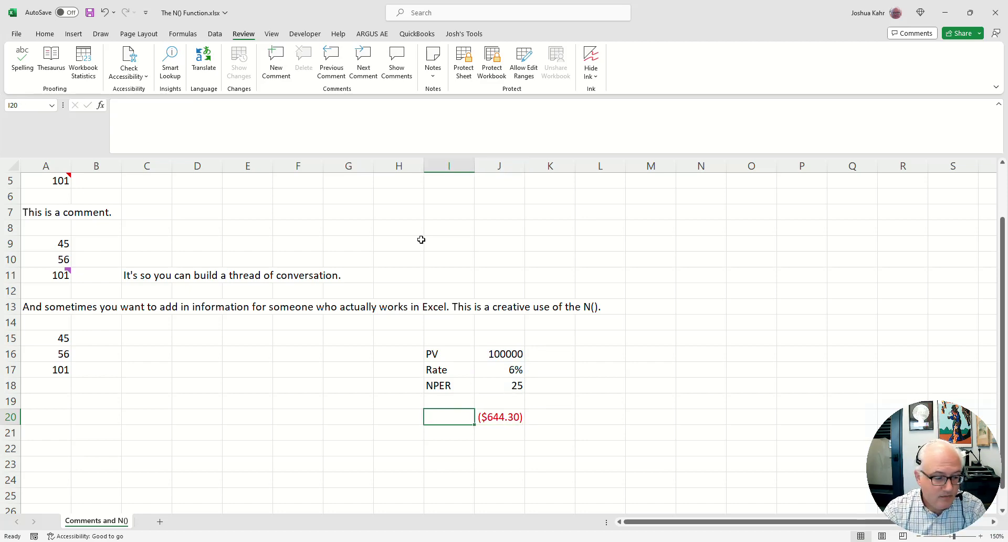
{"action": "key", "text": "Up"}
{"action": "key", "text": "Up"}
{"action": "key", "text": "Up"}
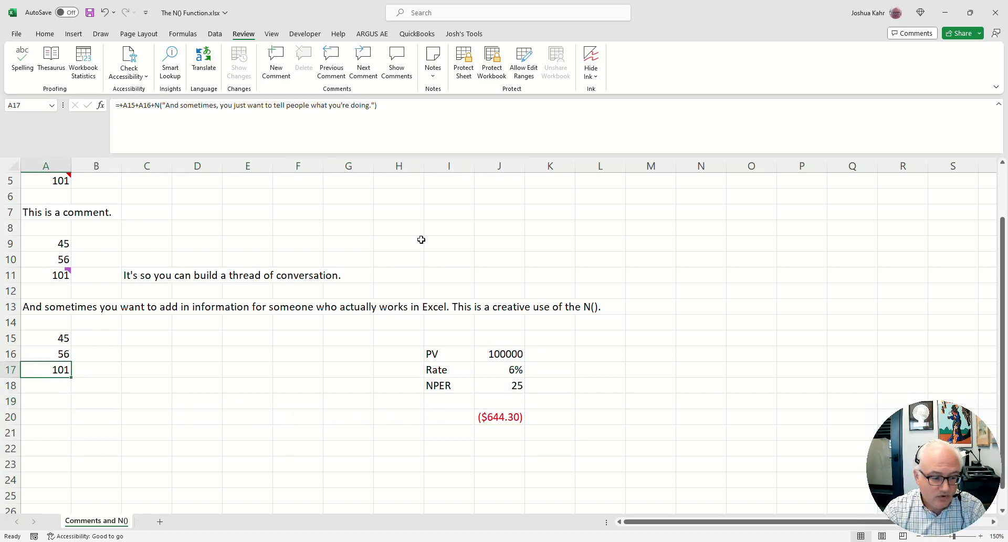
{"action": "key", "text": "F2"}
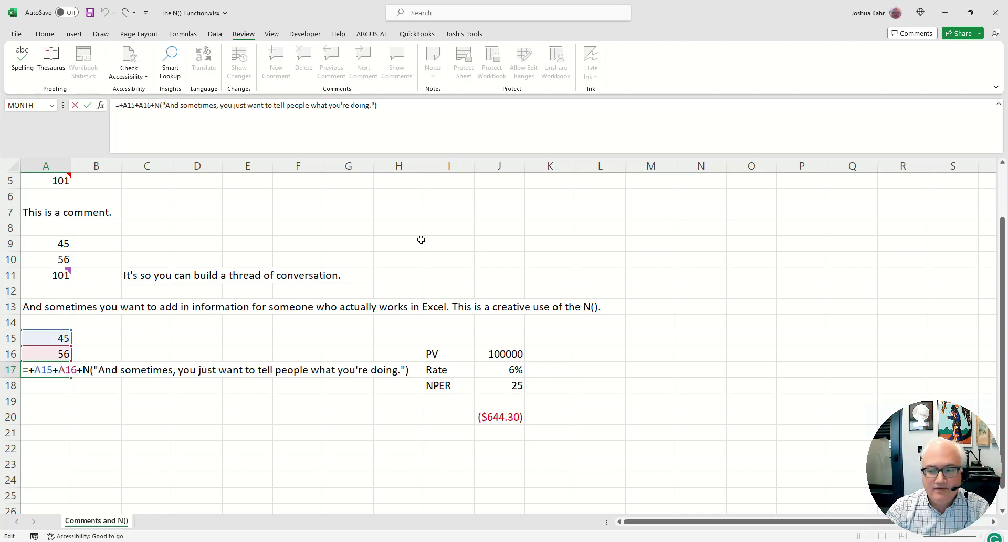
{"action": "key", "text": "Escape"}
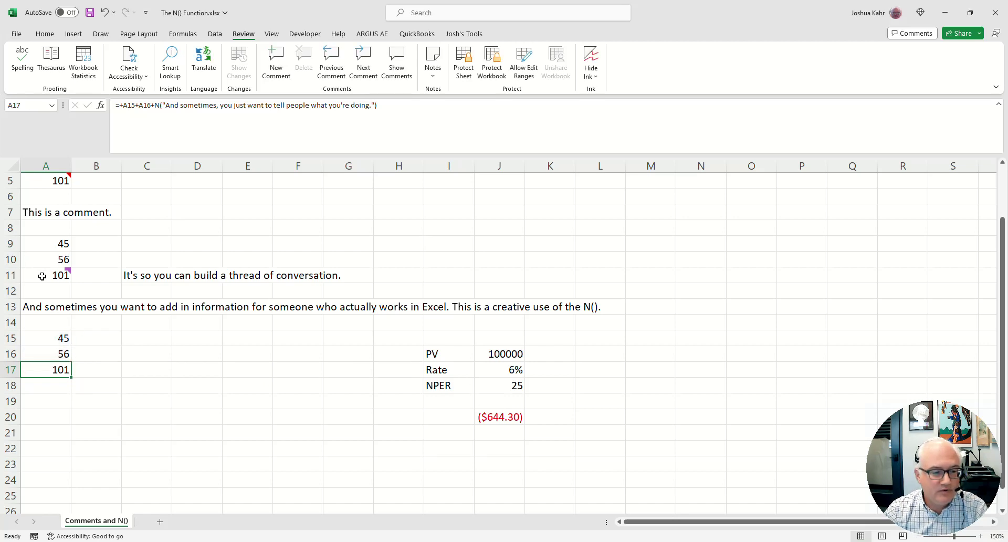
View the comment on A11 alongside the N() text in A17's formula, leaving both unedited
{"action": "mouse_move", "coordinate": [42, 277]}
{"action": "key", "text": "F2"}
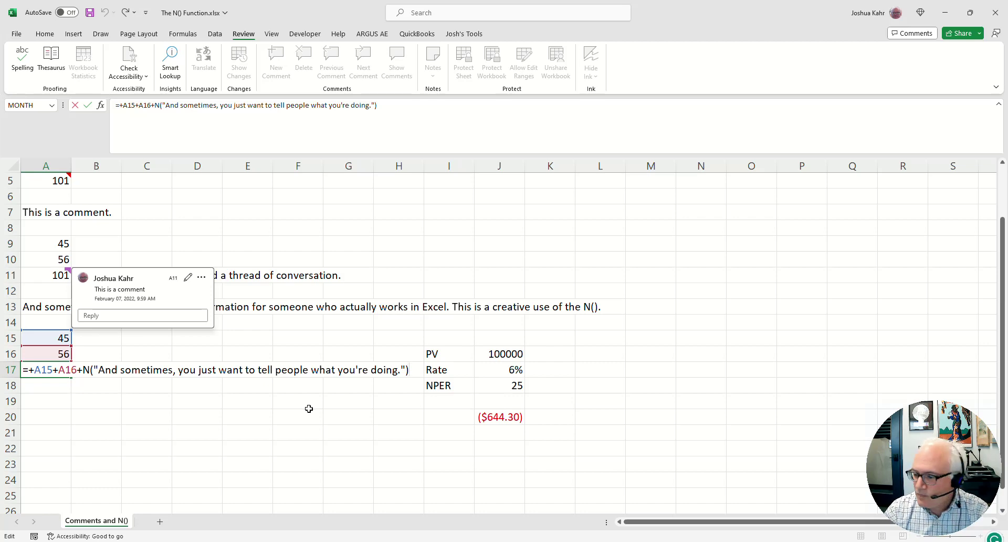
{"action": "key", "text": "Escape"}
{"action": "left_click", "coordinate": [323, 273]}
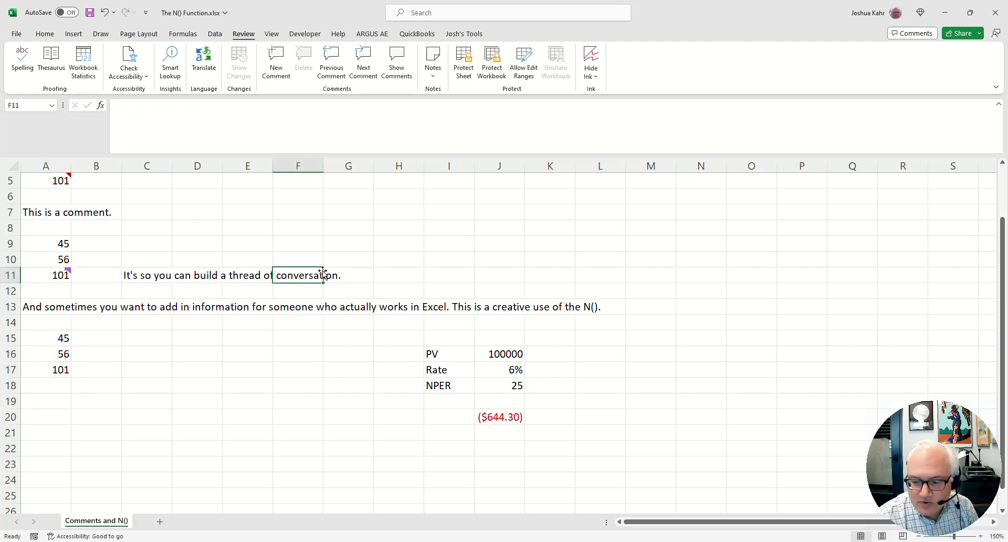